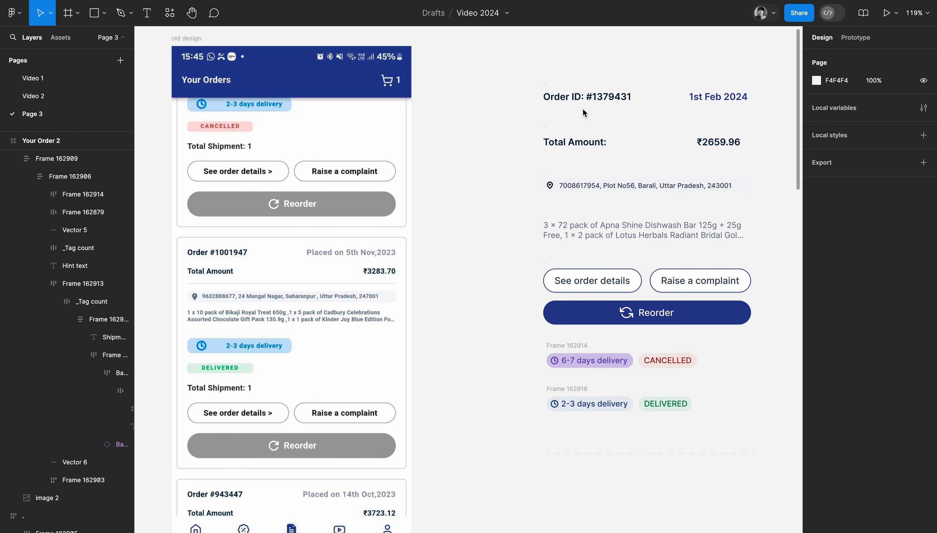
click(587, 95)
click(527, 132)
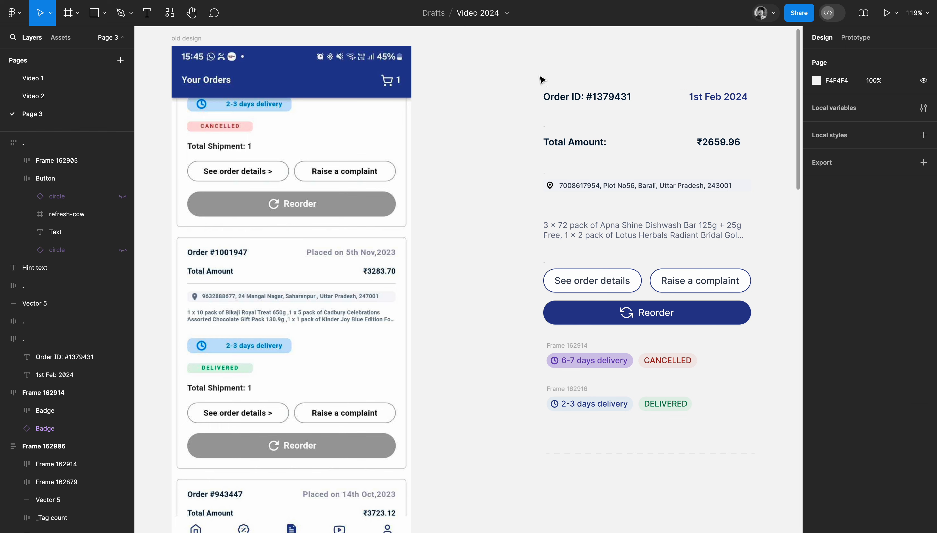
double_click(591, 186)
key(Escape)
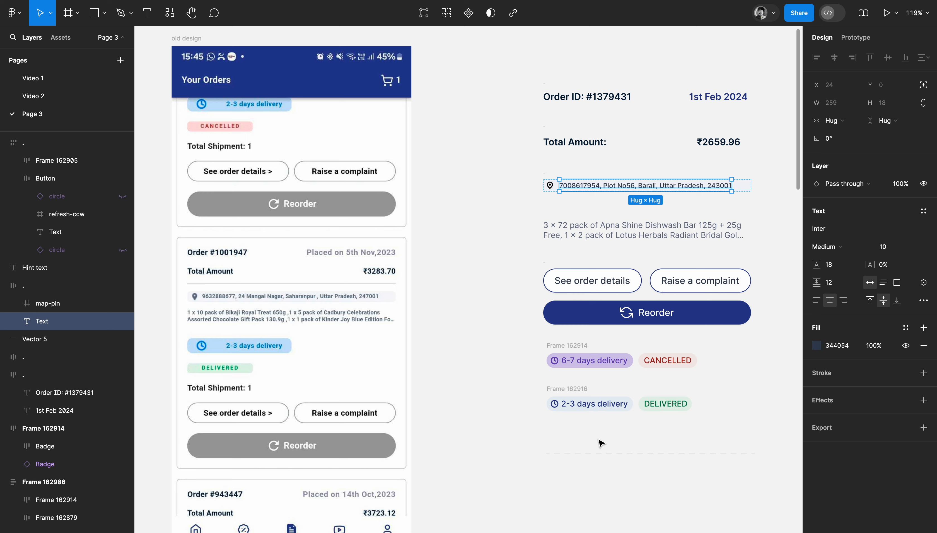
scroll(600, 443, down, 5)
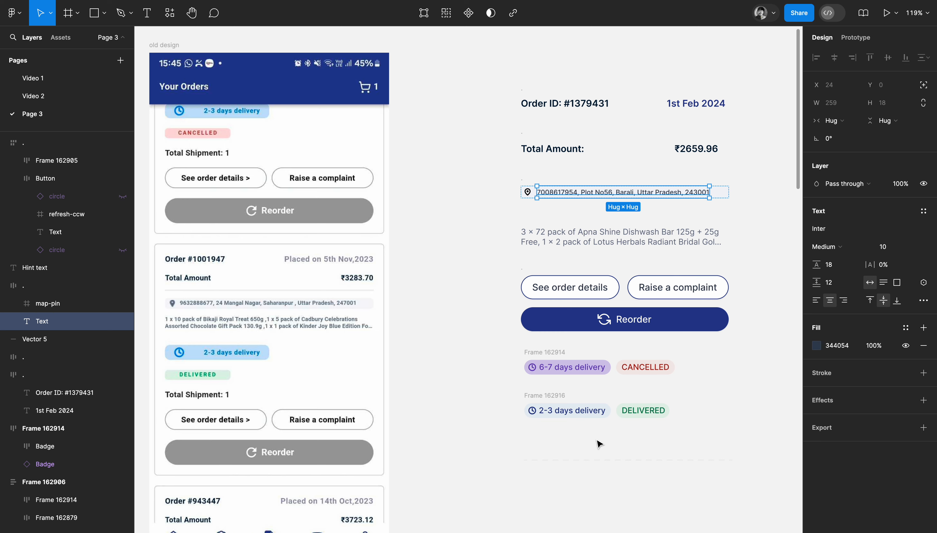
scroll(599, 443, right, 3)
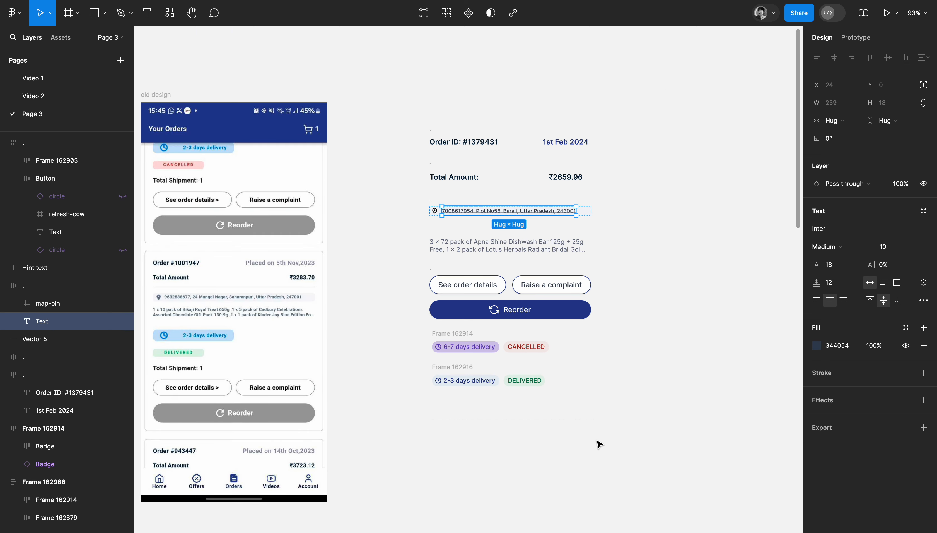
Move the loose order elements, badge rows and dashed divider farther away from the old design to free up canvas space.
click(548, 438)
drag(412, 106, 629, 416)
drag(482, 288, 648, 293)
drag(455, 420, 635, 421)
click(452, 320)
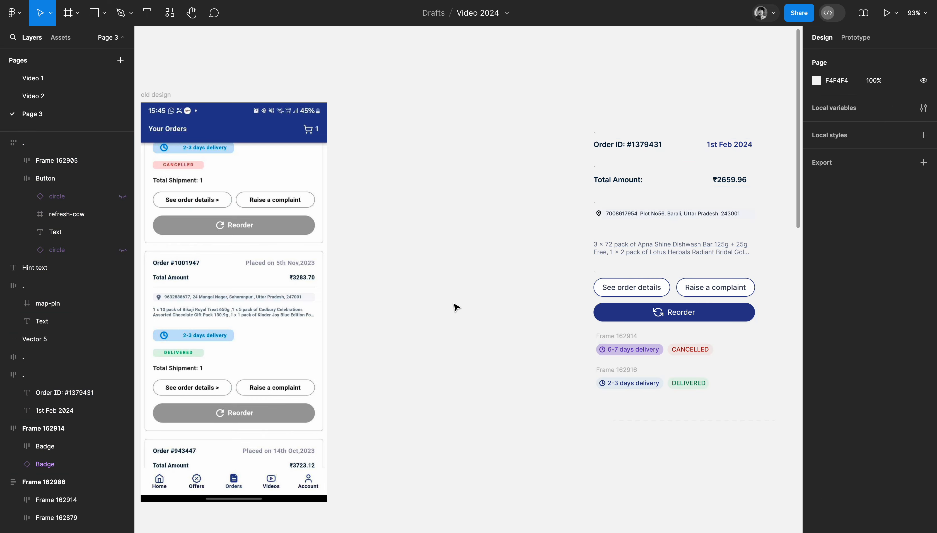
Draw a frame about 332 × 340 between the old design and the loose elements, and set its width to 328.
scroll(455, 306, up, 1)
key(f)
drag(354, 184, 529, 364)
click(840, 121)
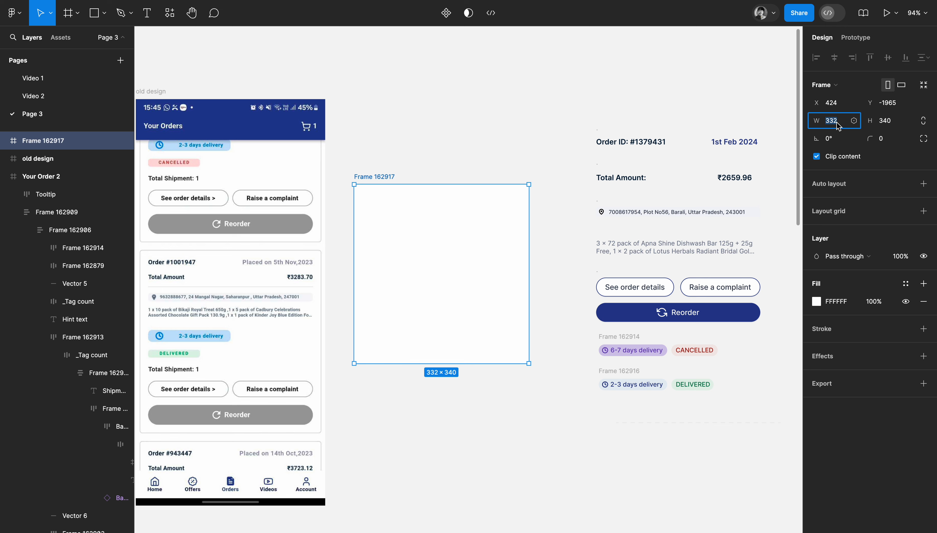
text(360)
text(2)
key(Return)
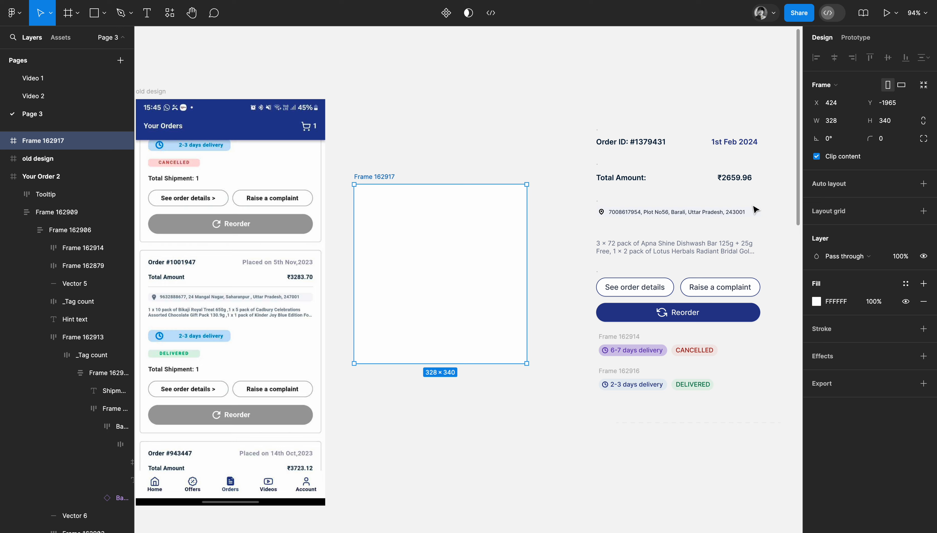
Move the order ID and date row and the total amount row into the upper part of the new frame.
click(565, 186)
click(601, 136)
click(612, 128)
drag(578, 121, 787, 156)
drag(730, 149, 493, 204)
drag(613, 174, 374, 205)
Group the pin icon with the address text and place the address row in the frame at X 8, Y 65, below the total amount.
drag(582, 194, 761, 244)
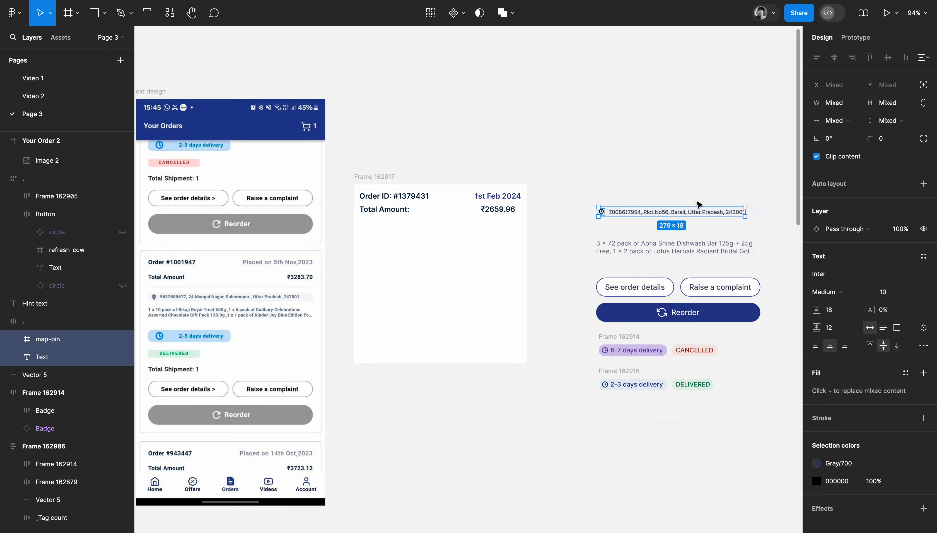
key(ctrl+g)
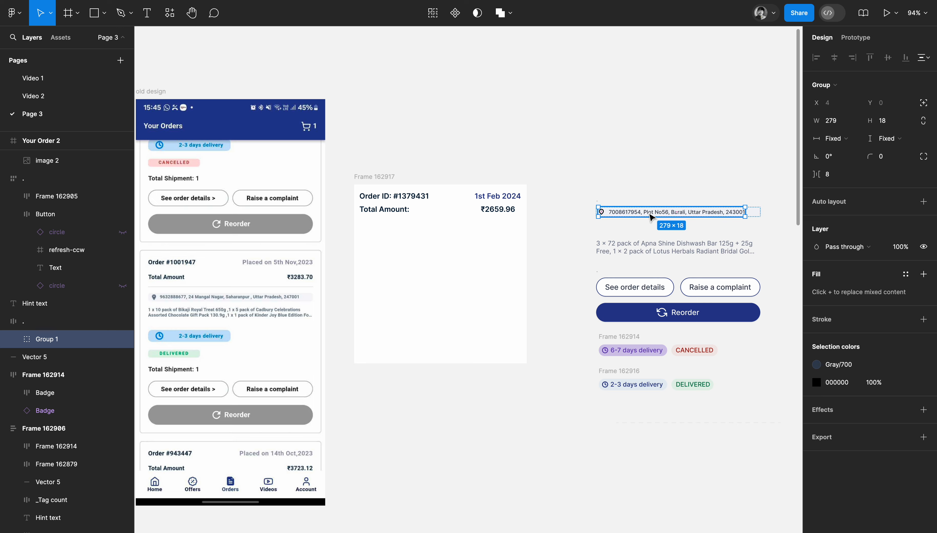
click(778, 155)
click(742, 219)
drag(742, 219, 520, 227)
scroll(445, 238, up, 5)
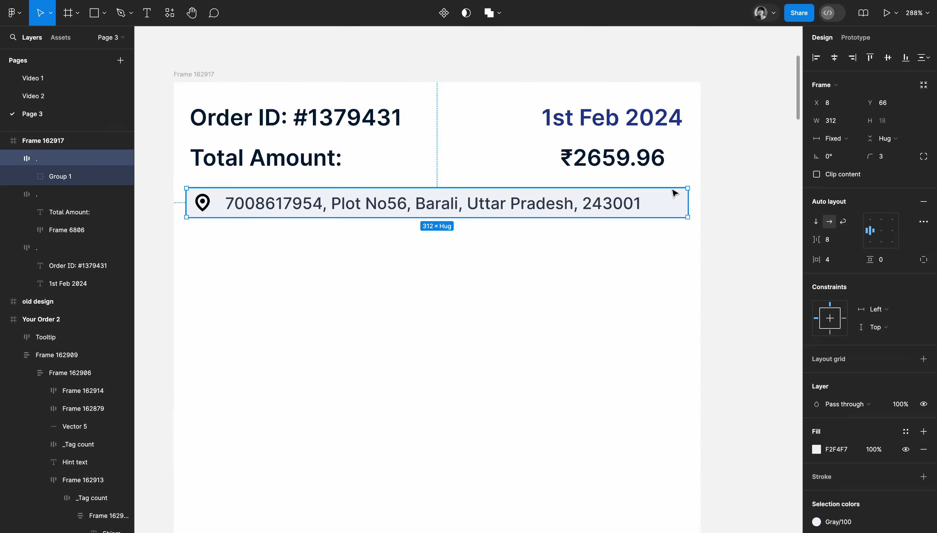
click(732, 207)
scroll(645, 209, down, 6)
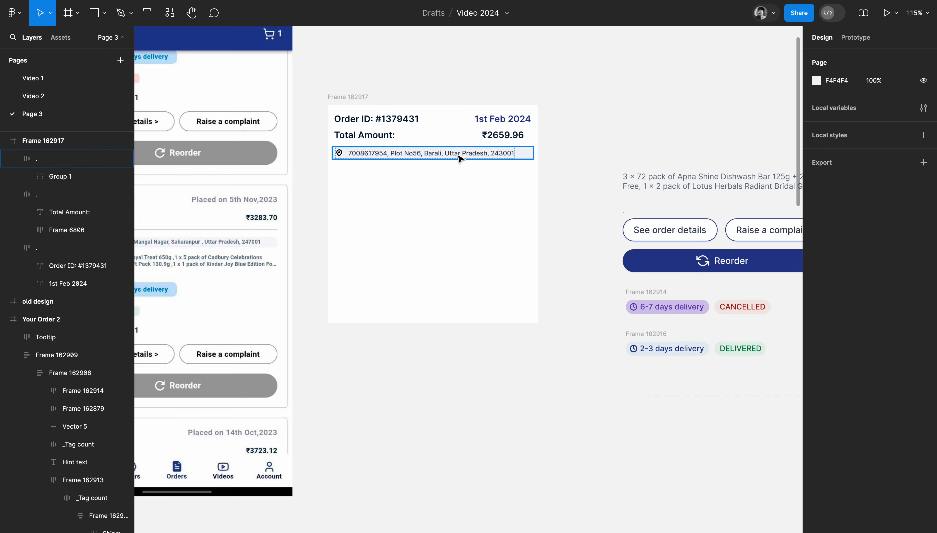
click(459, 158)
drag(459, 155, 460, 159)
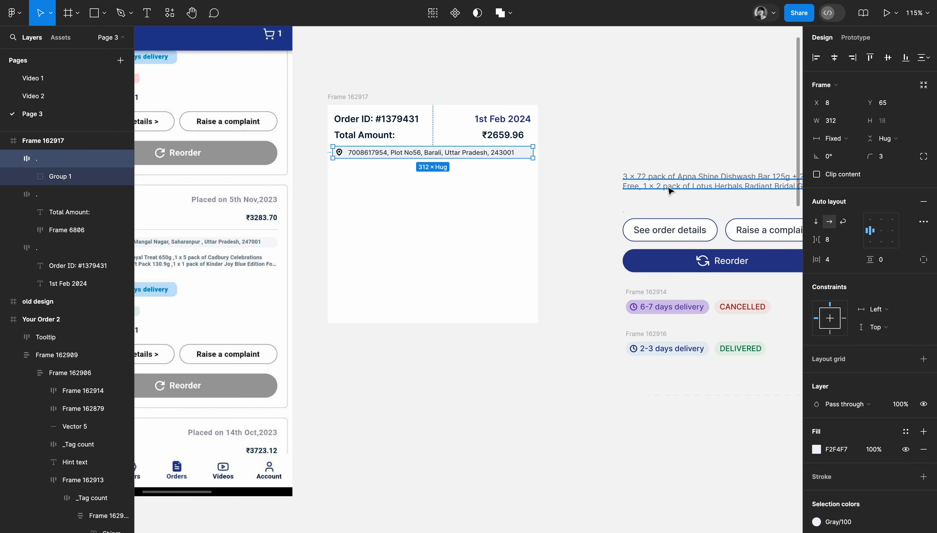
Move the two-line product description text into the frame below the address row.
click(730, 182)
drag(731, 182, 441, 180)
click(610, 180)
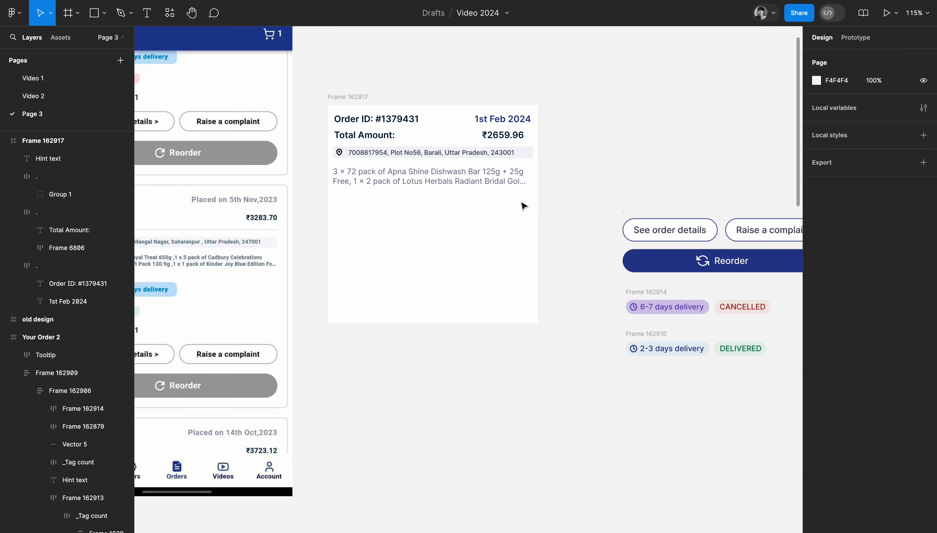
Examine the text truncation option in the product description's type settings.
click(485, 175)
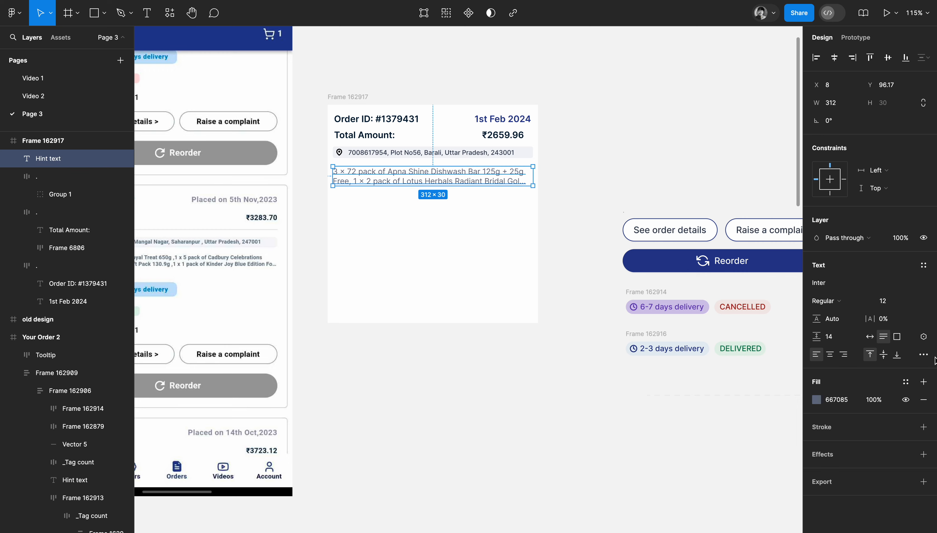
click(923, 355)
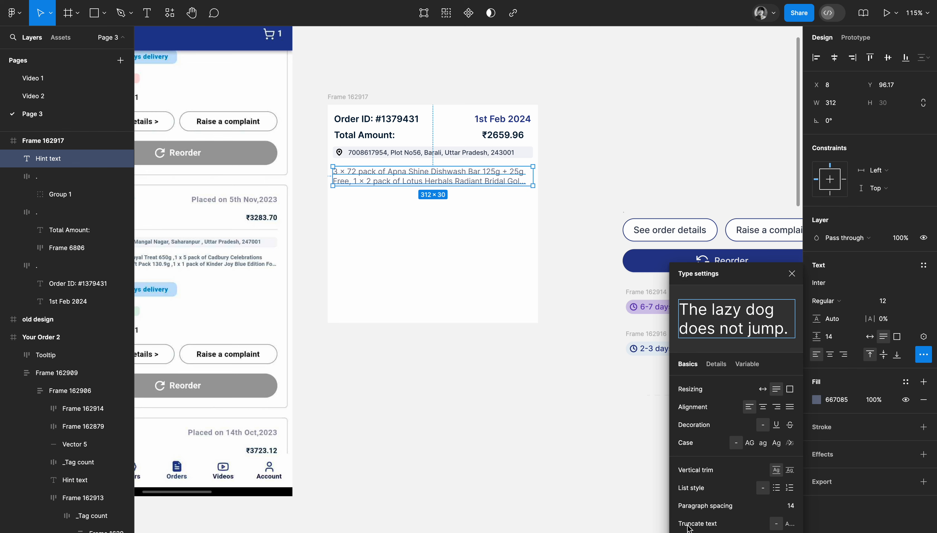
click(540, 383)
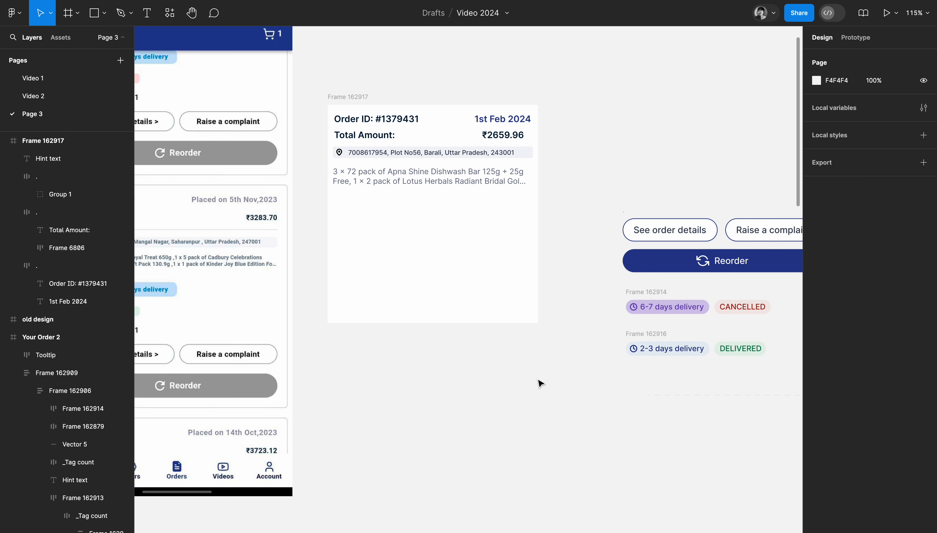
scroll(540, 383, up, 2)
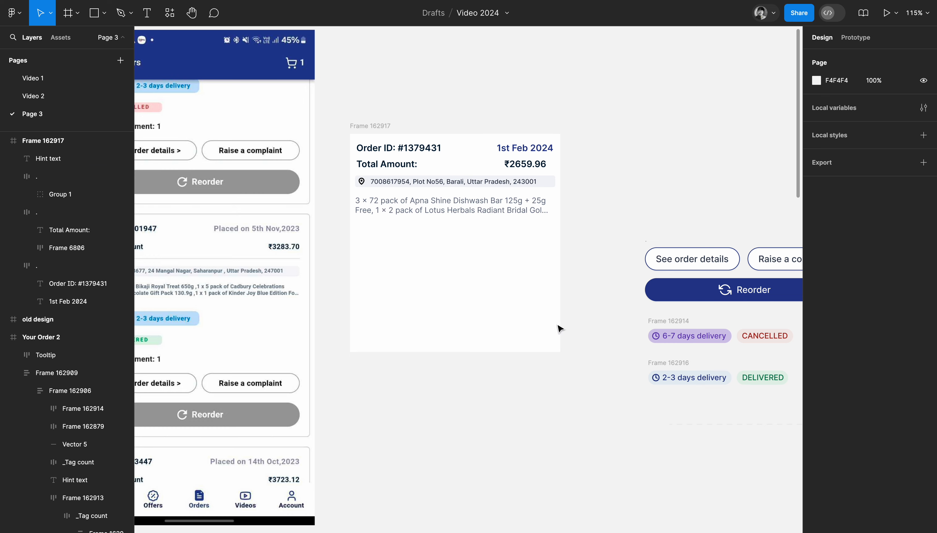
scroll(502, 245, left, 1)
scroll(502, 245, up, 1)
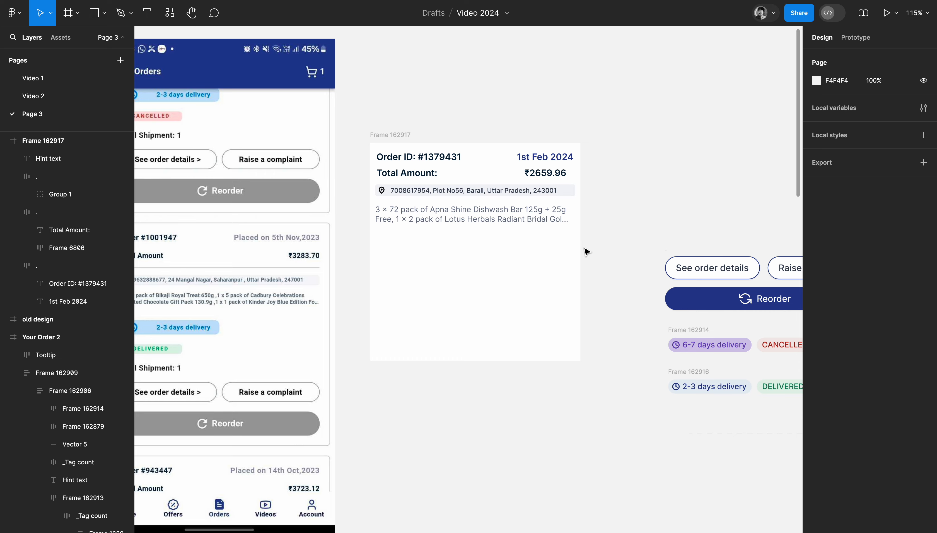
Place the See order details and Raise a complaint buttons below the product description, with the Reorder button beneath them.
scroll(605, 252, down, 2)
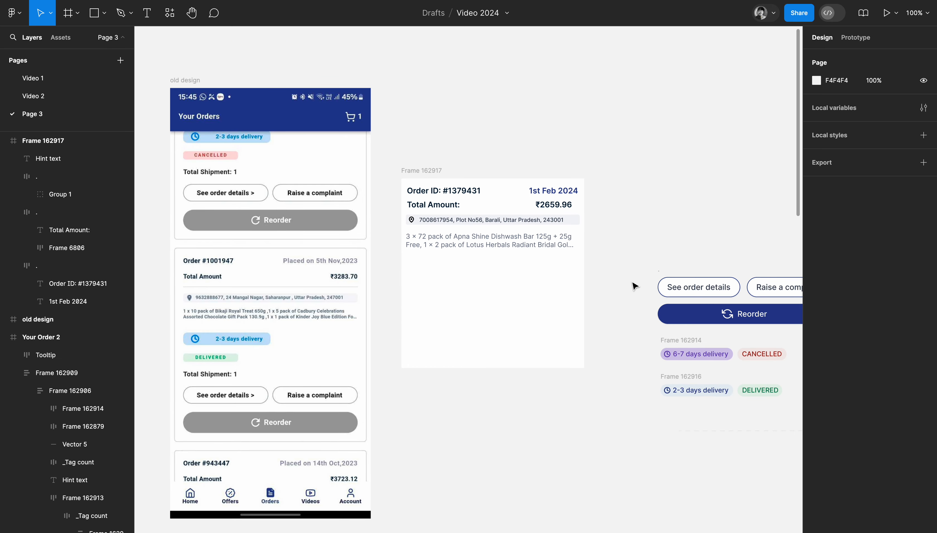
scroll(695, 293, right, 3)
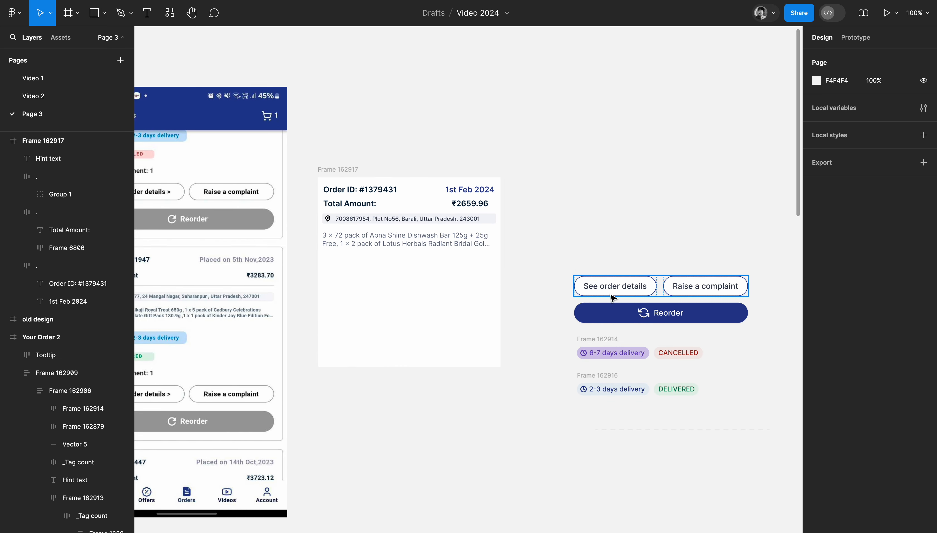
drag(606, 287, 367, 292)
scroll(310, 205, left, 3)
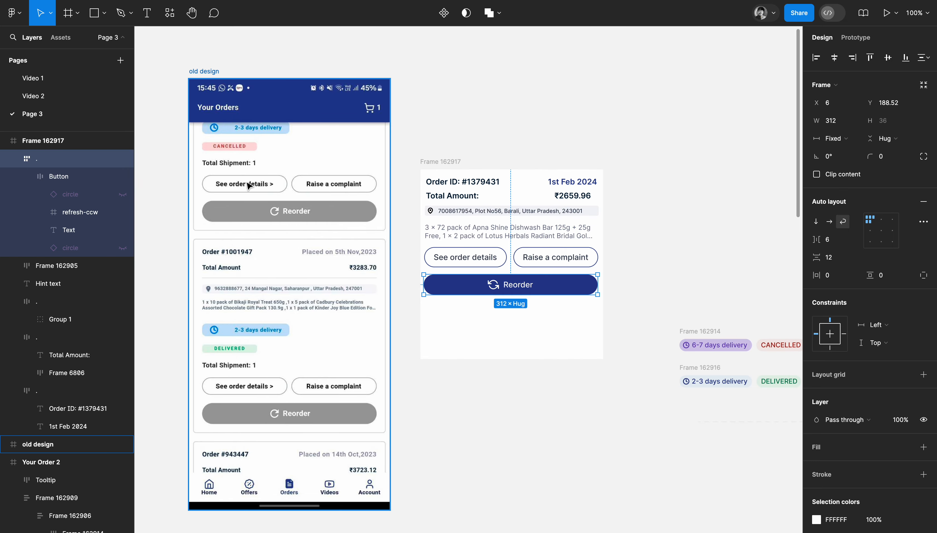
scroll(356, 201, right, 3)
scroll(355, 201, down, 1)
scroll(544, 229, left, 3)
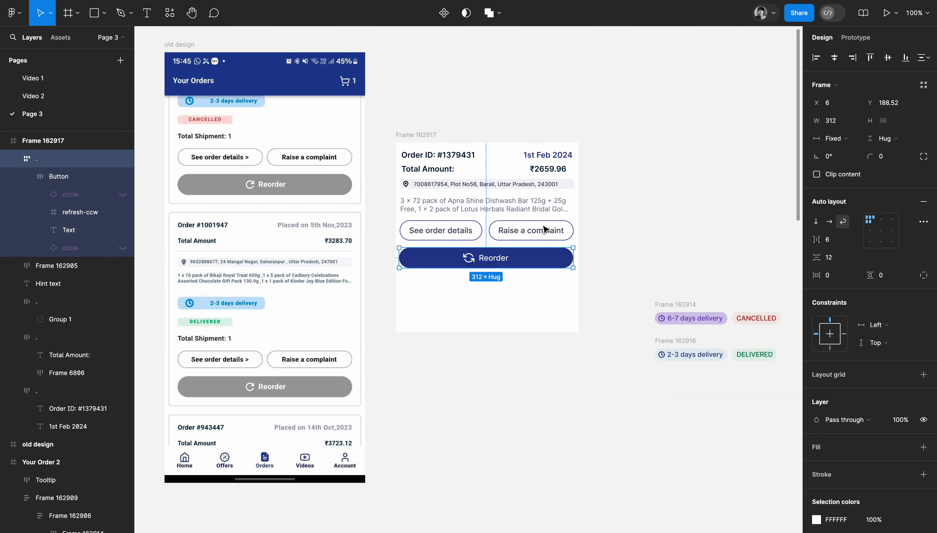
Move the 6-7 days delivery and CANCELLED badge row up, and draw a frame about 266 × 92 beneath it with corner radius 8.
drag(675, 304, 664, 188)
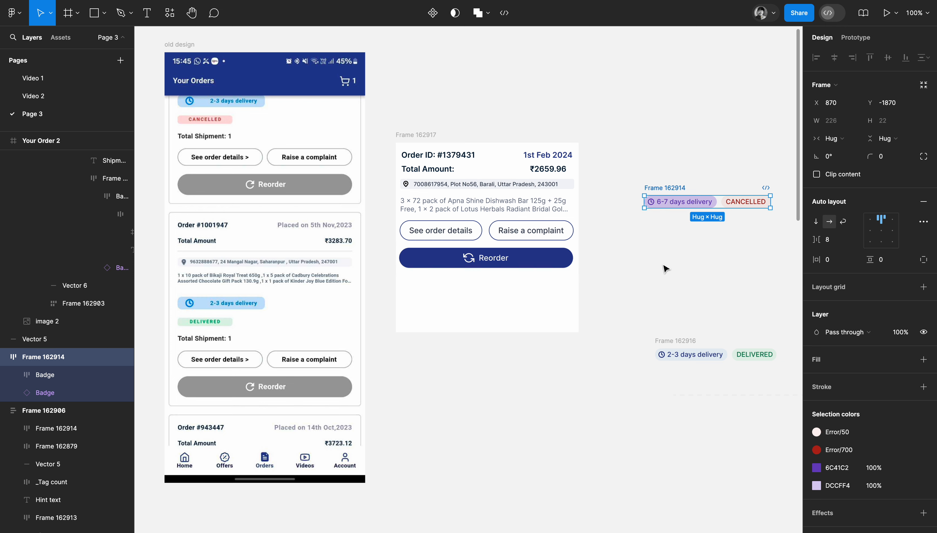
scroll(530, 310, right, 2)
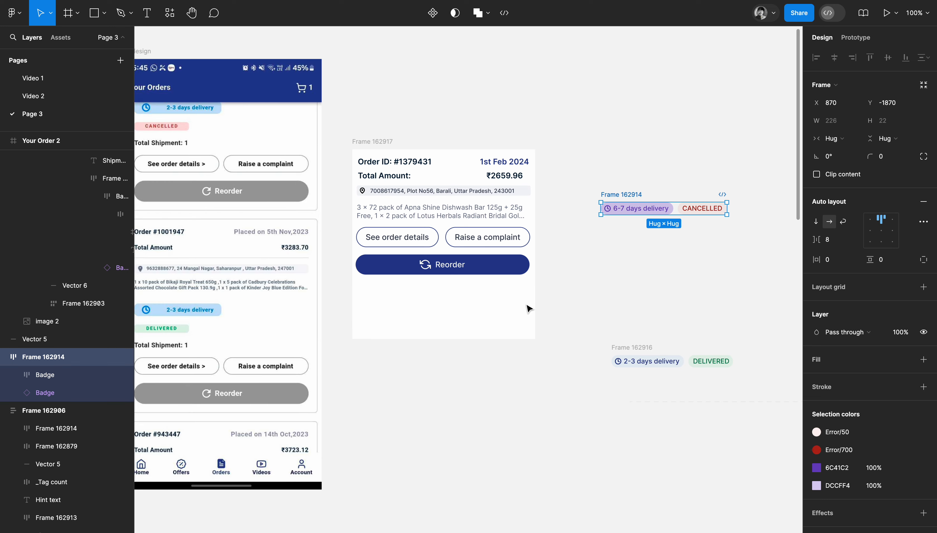
click(596, 287)
key(f)
drag(578, 244, 728, 296)
click(757, 280)
click(678, 272)
click(887, 146)
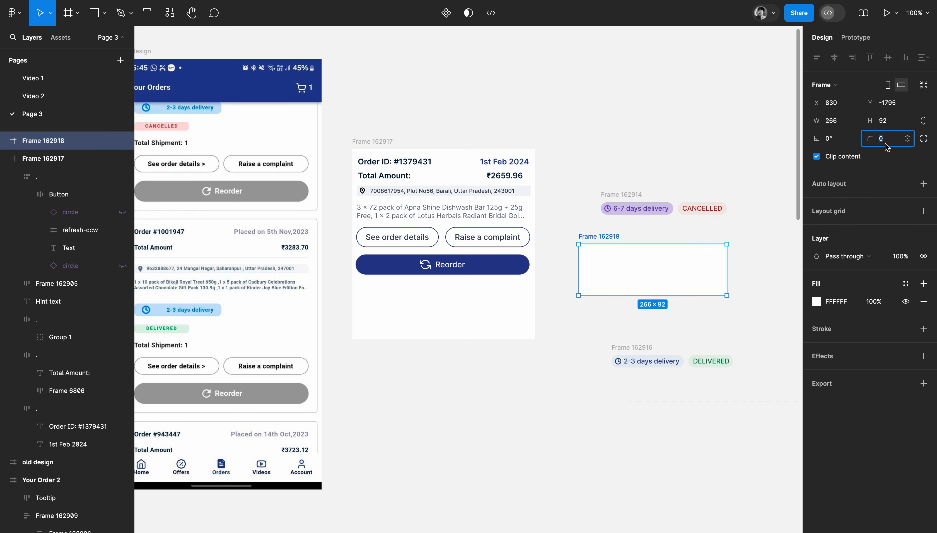
key(Return)
Set the order card frame's corner radius to 16.
click(555, 134)
click(382, 142)
click(888, 143)
text(16)
key(Return)
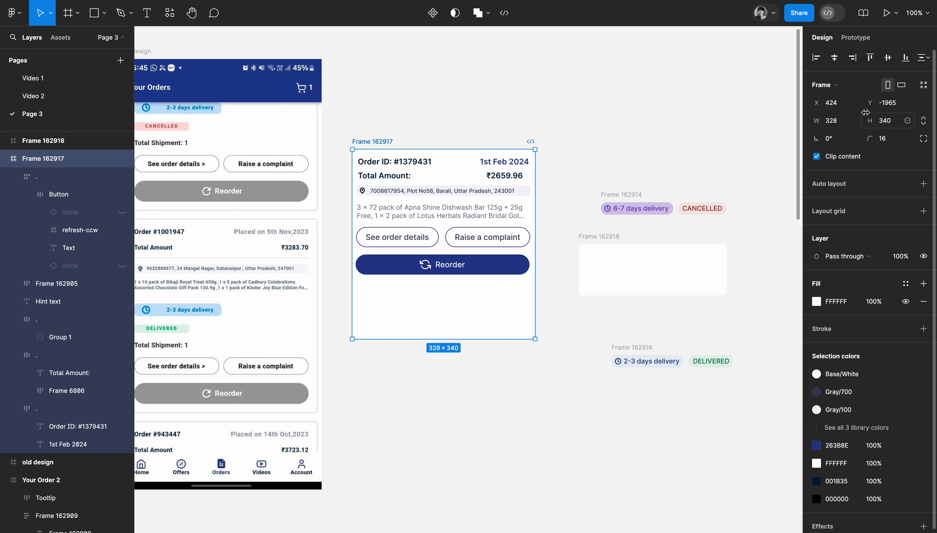
Rename the order card frame as "Order ID xyz".
double_click(382, 142)
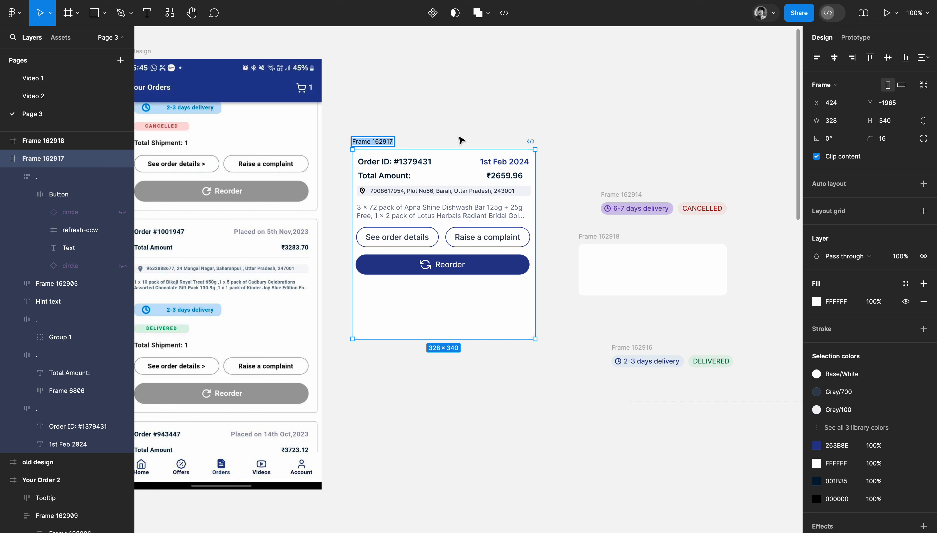
text(O)
text(rder ID xyz)
click(521, 92)
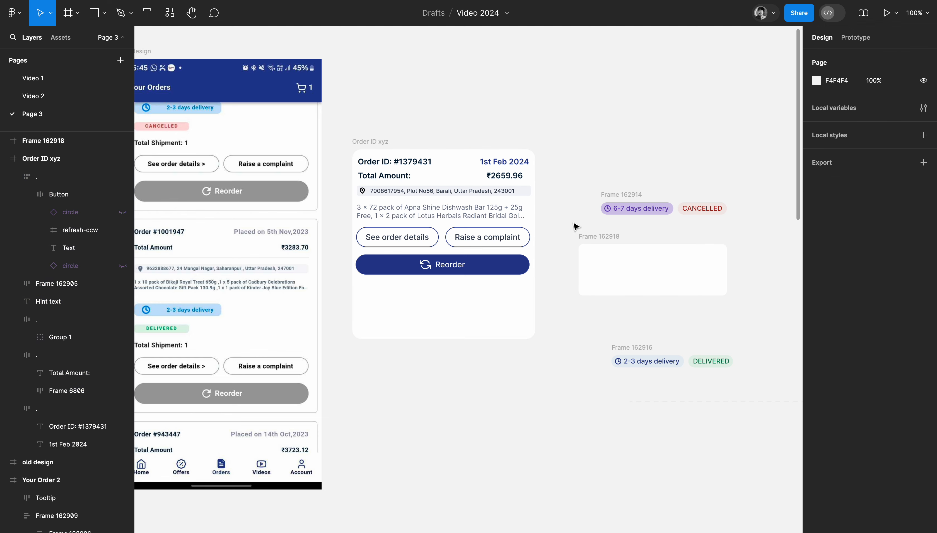
Rename the small empty frame below the CANCELLED badge row as "6-7days".
click(594, 237)
scroll(597, 239, down, 2)
scroll(597, 240, right, 2)
scroll(597, 242, down, 2)
scroll(597, 242, right, 2)
double_click(532, 194)
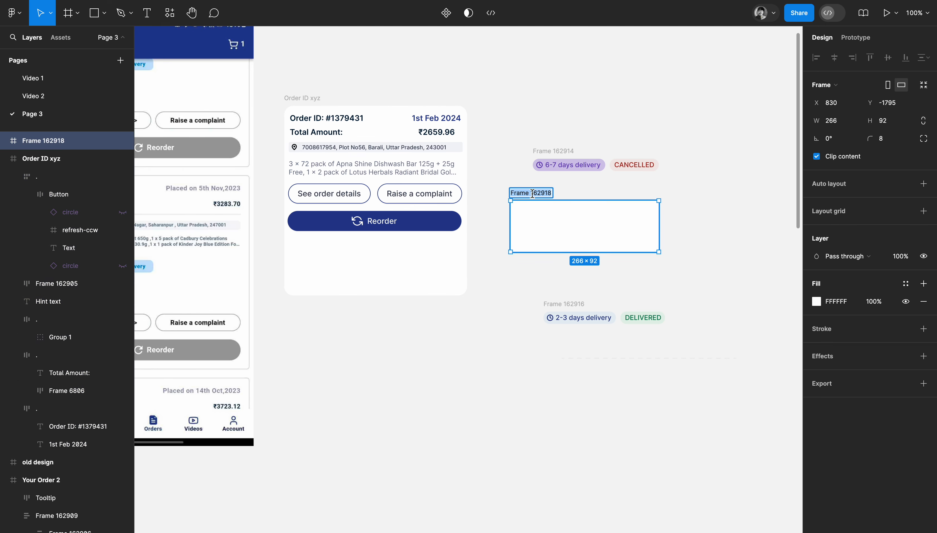
text(6)
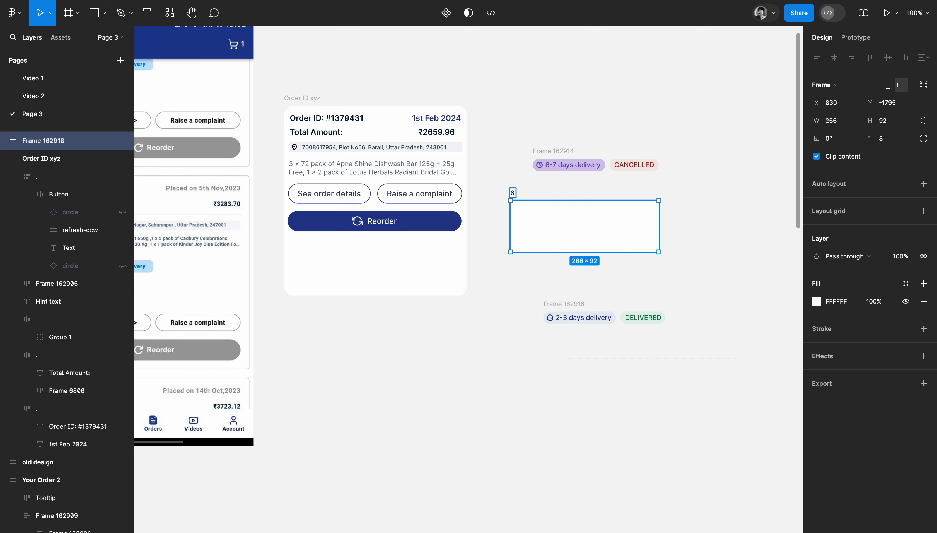
text(-7days)
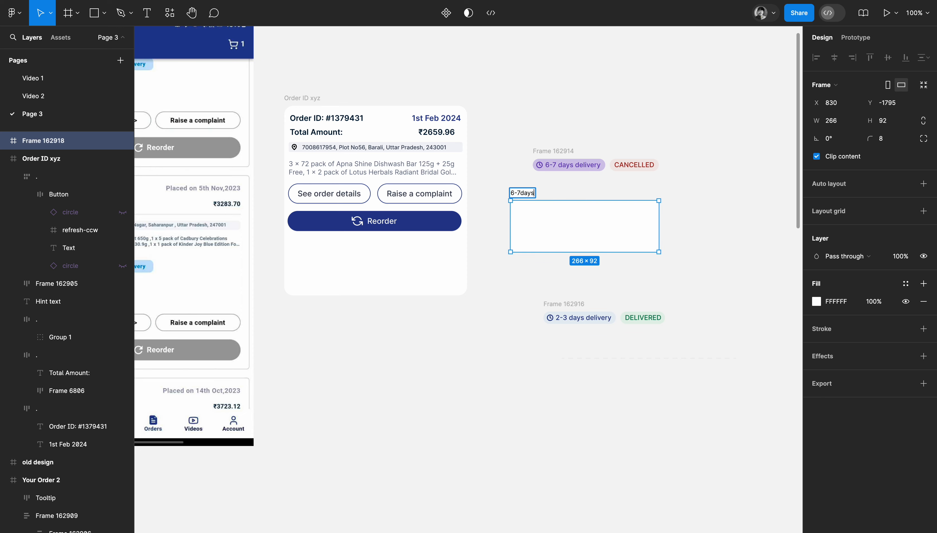
click(605, 185)
Add a light grey E6E6E6 inside stroke of width 1 to the 6-7days frame.
click(529, 199)
click(827, 331)
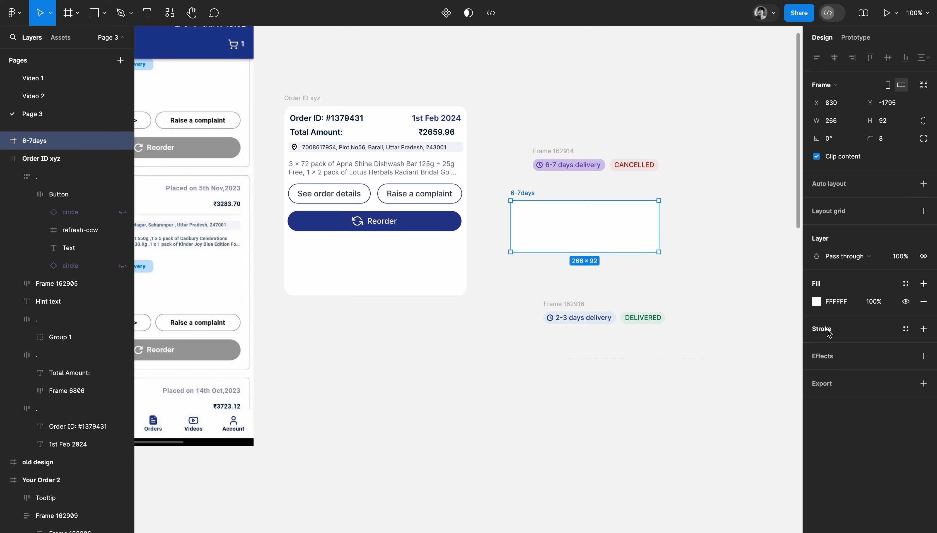
click(813, 348)
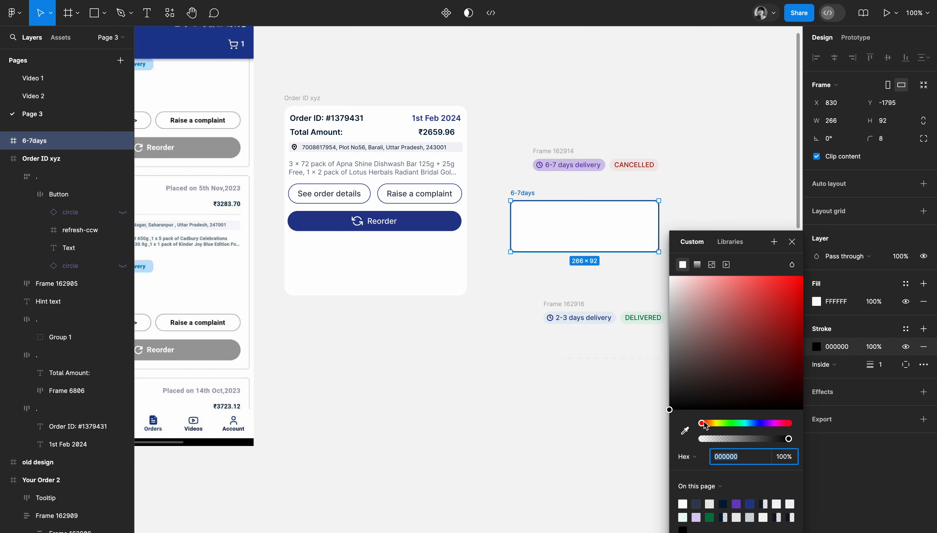
drag(682, 323, 668, 296)
click(674, 192)
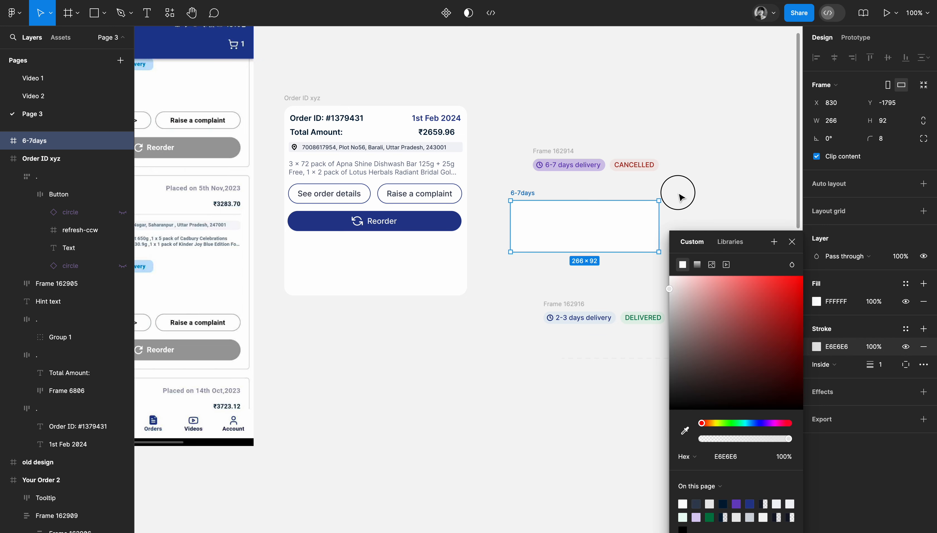
Move the 6-7 days delivery and CANCELLED badge row into the lower part of the 6-7days frame, at X 20, Y 54.
click(544, 151)
drag(544, 154, 536, 225)
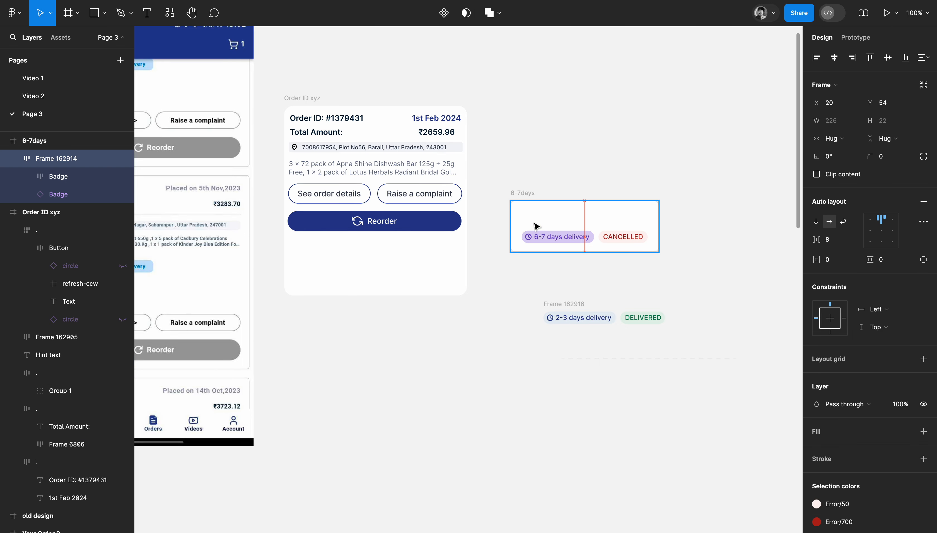
Place a copy of the Order ID text in the 6-7days frame, above the badge row.
click(594, 150)
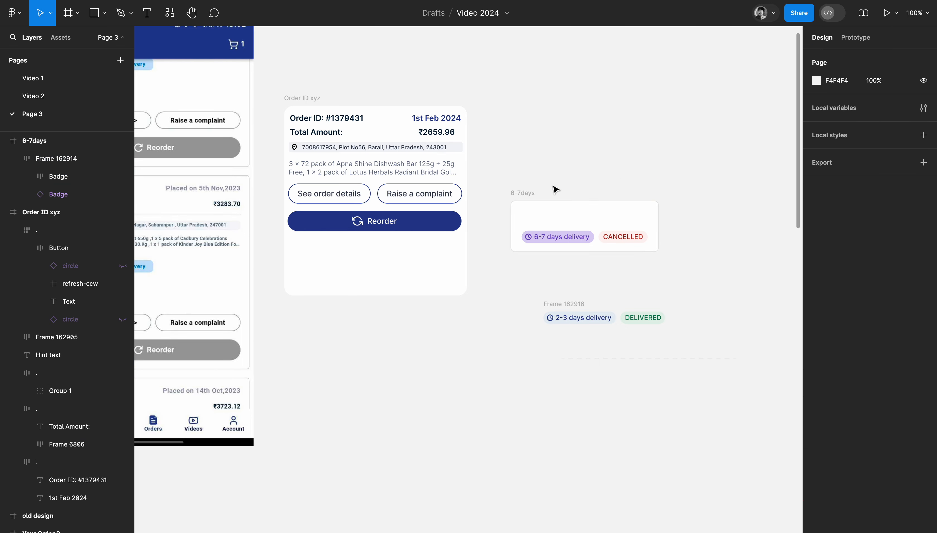
double_click(330, 123)
drag(320, 122, 572, 215)
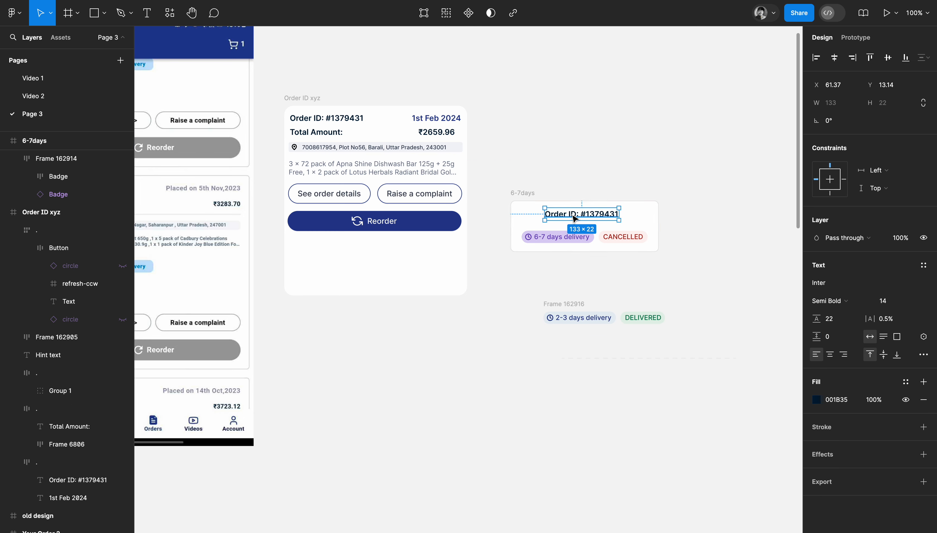
Replace the word "Order" with "Shipment" in the text copied into the 6-7days frame.
double_click(572, 214)
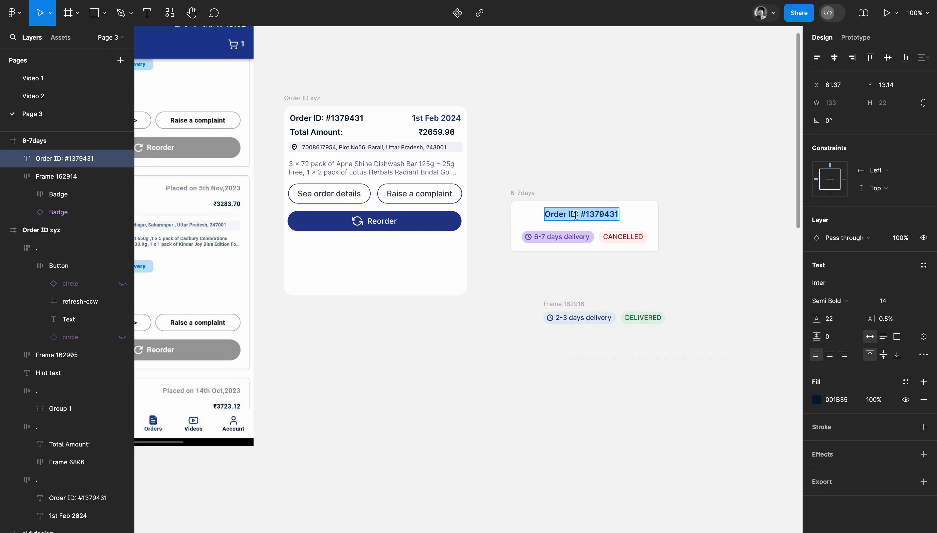
drag(565, 214, 515, 215)
text(Shipment)
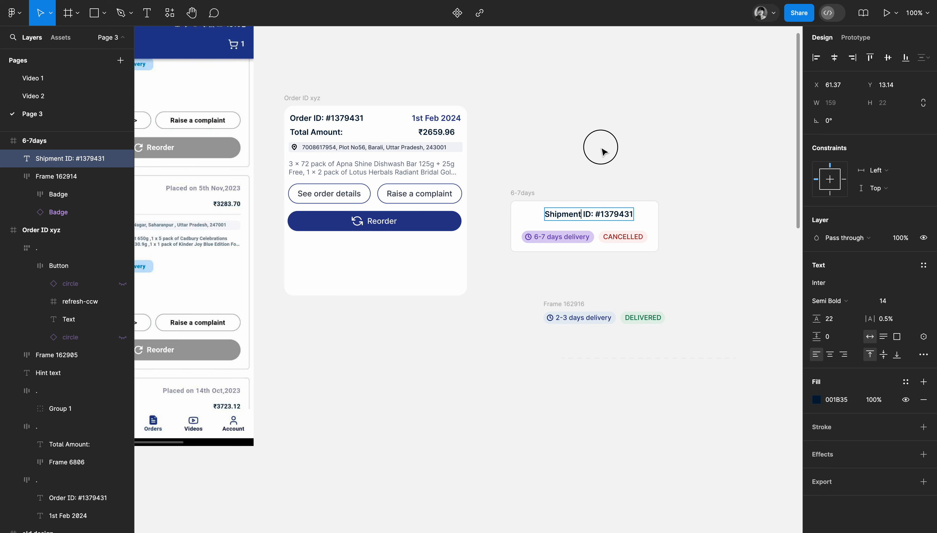
click(603, 151)
Remove "ID" from the Shipment text so only "Shipment:" precedes the number.
click(600, 215)
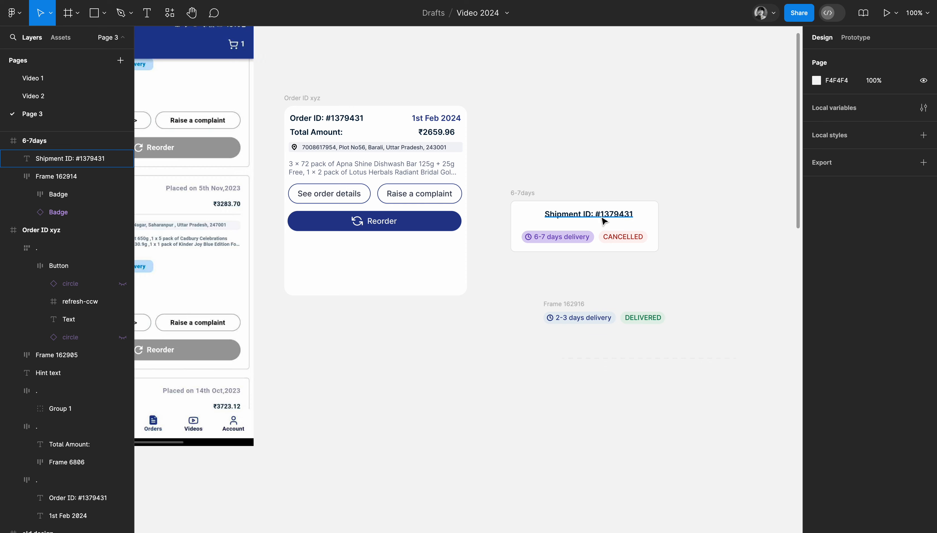
double_click(601, 216)
click(590, 215)
key(BackSpace)
key(BackSpace)
key(BackSpace)
key(Escape)
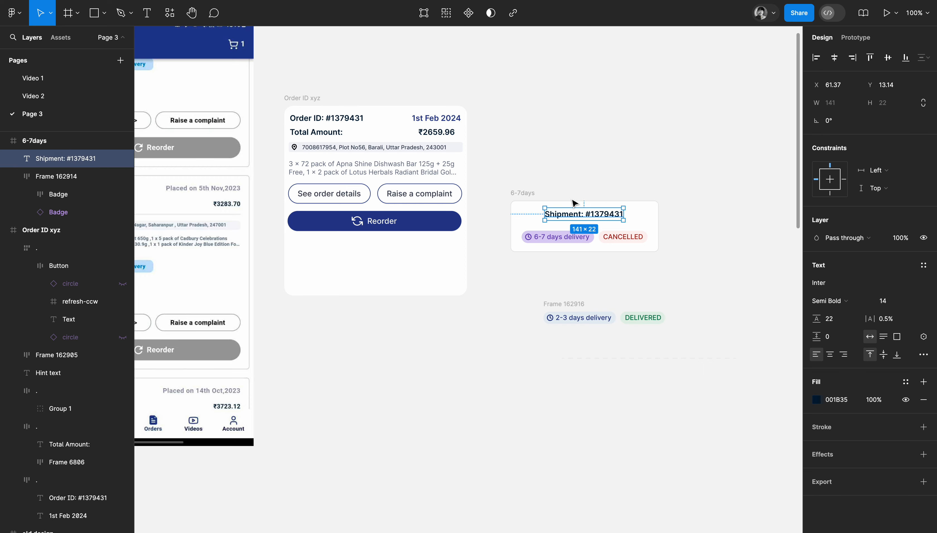
click(653, 187)
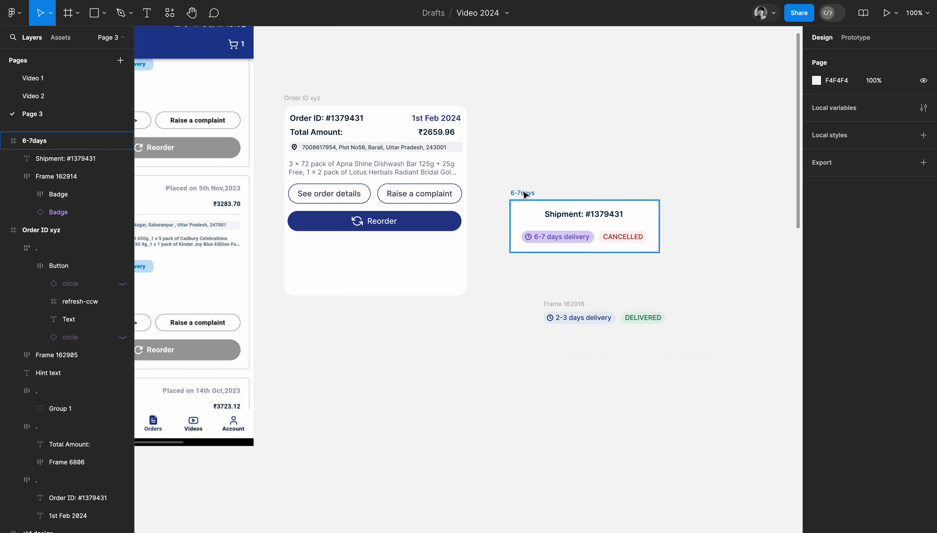
Move the 6-7days frame up beside the order card and apply auto layout to the Order ID xyz frame.
click(524, 194)
drag(524, 194, 584, 127)
click(309, 97)
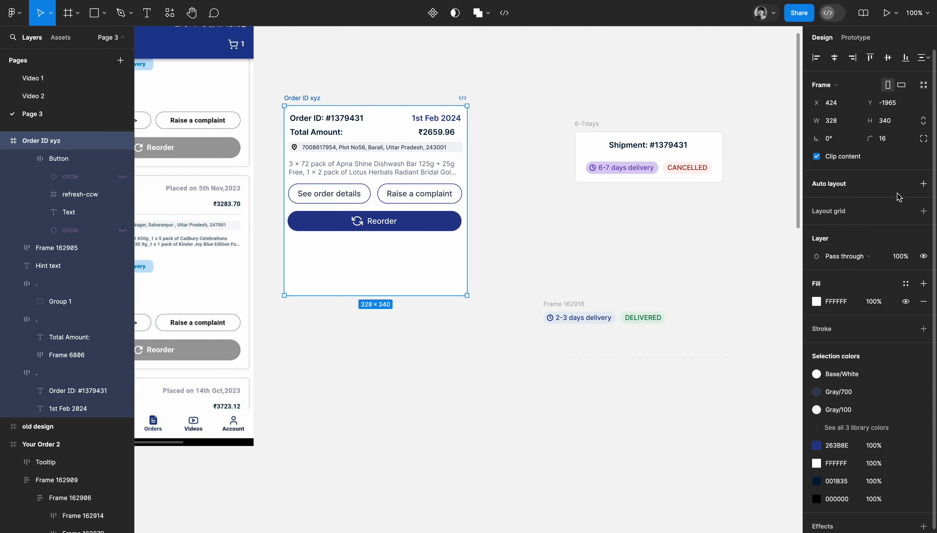
click(853, 187)
click(523, 263)
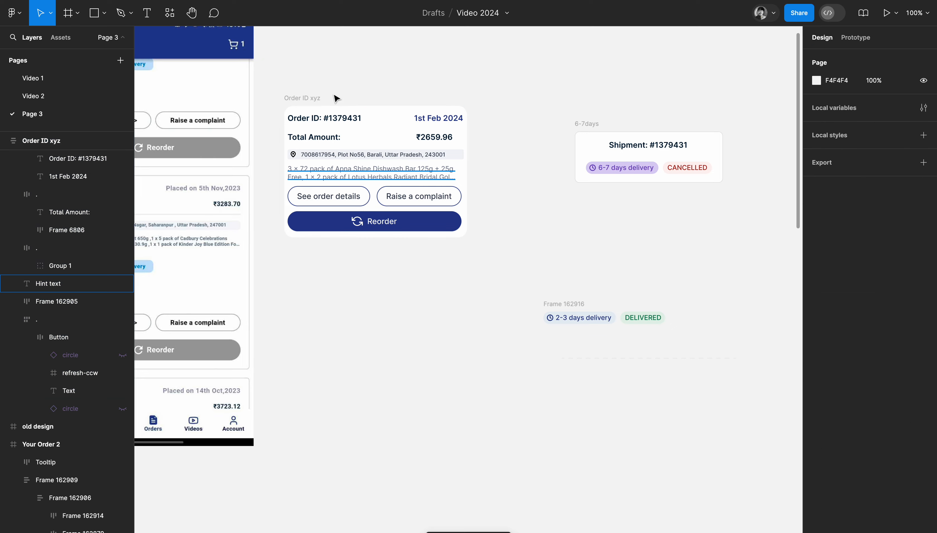
Insert the 6-7days frame into the Order ID xyz card between the product description and the two outlined buttons.
drag(588, 123, 362, 182)
click(582, 203)
scroll(583, 202, left, 5)
scroll(583, 201, down, 2)
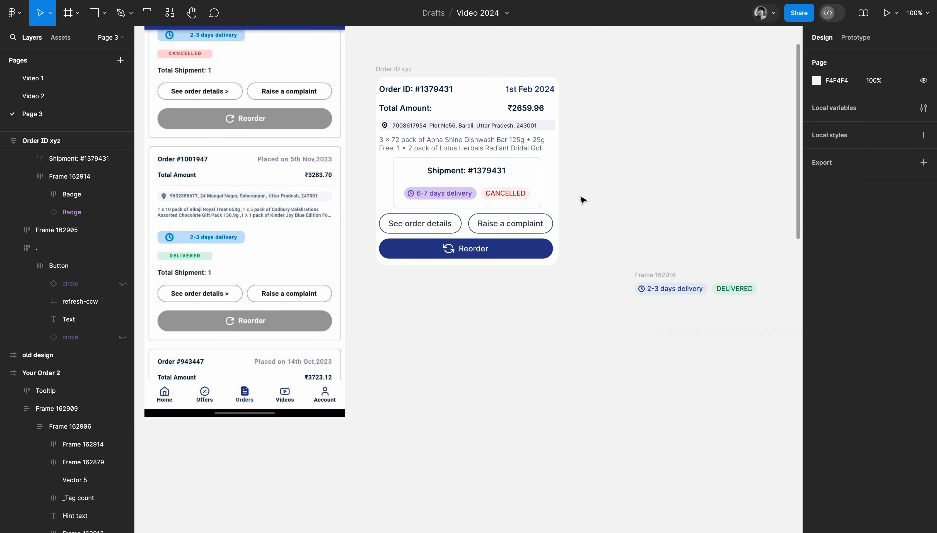
Set the 6-7days frame's horizontal sizing to Fill container within the order card.
scroll(582, 200, up, 5)
click(626, 201)
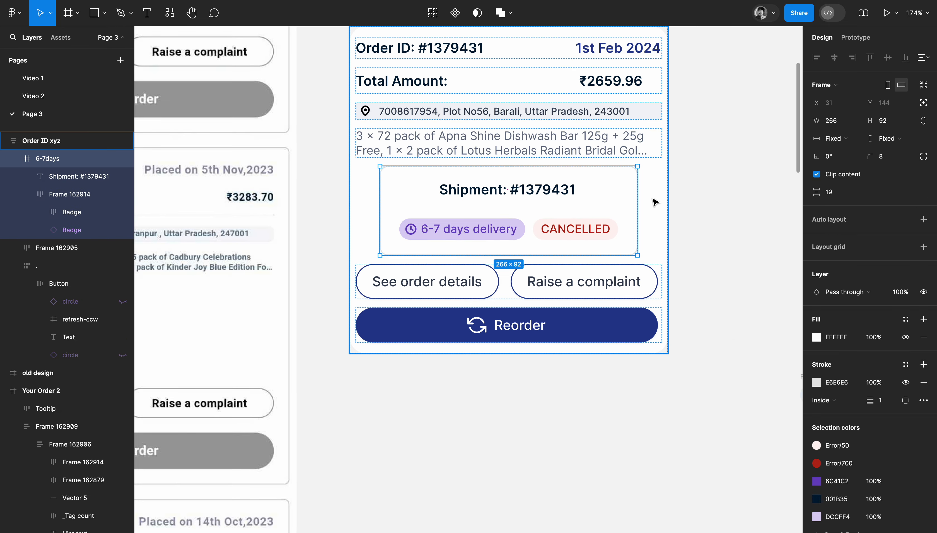
click(852, 139)
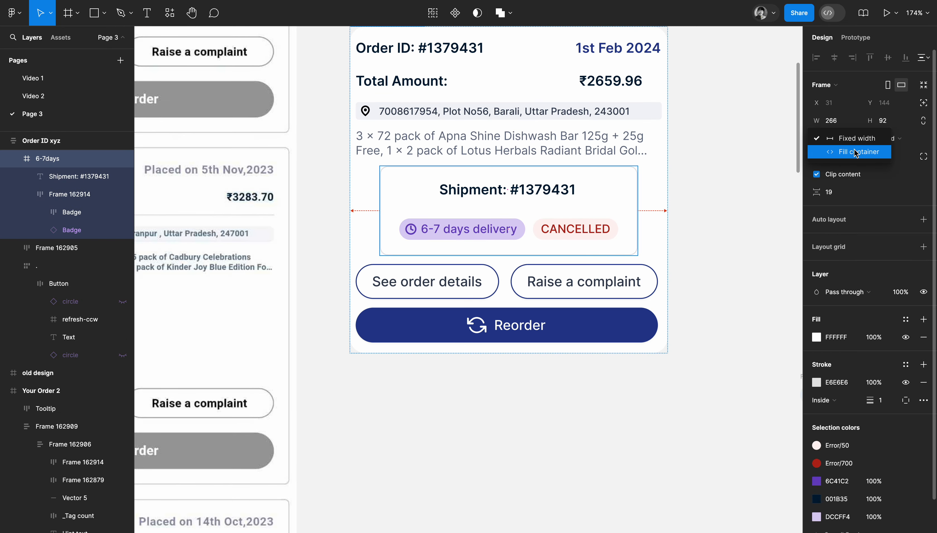
click(856, 153)
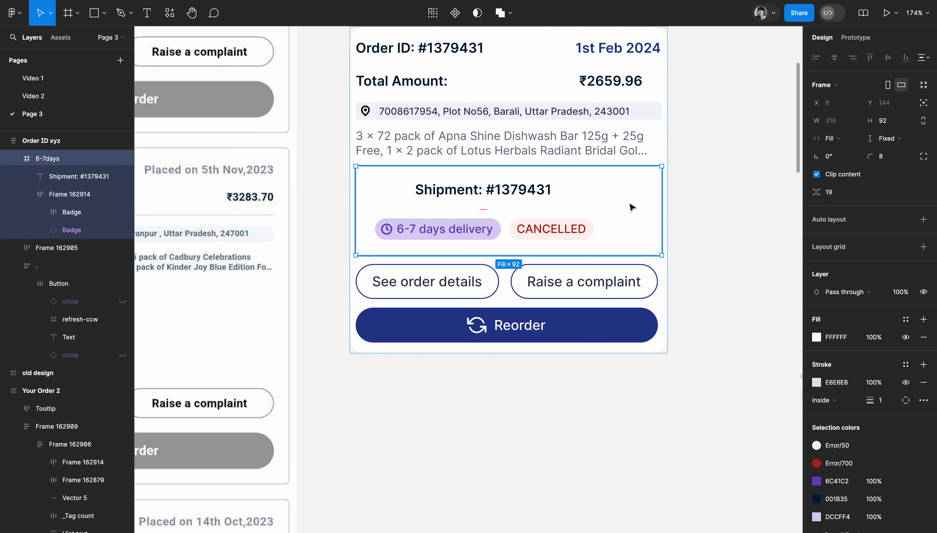
Set the Order ID xyz frame's horizontal padding to 8.
scroll(632, 207, up, 3)
click(357, 71)
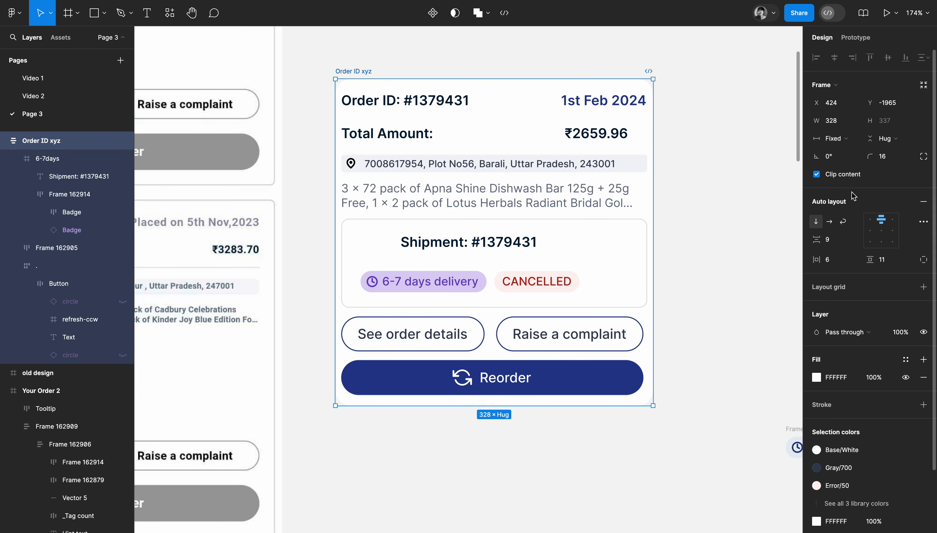
click(841, 264)
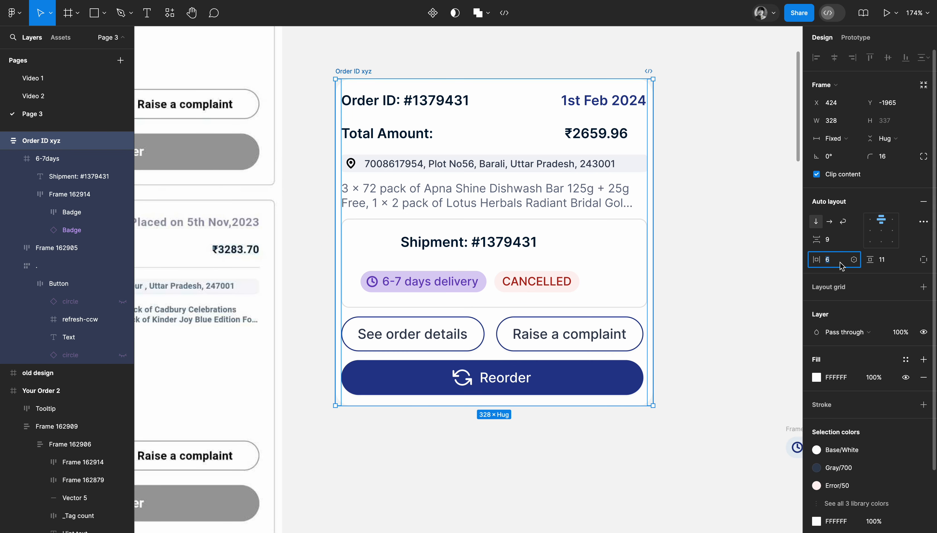
text(8)
key(Return)
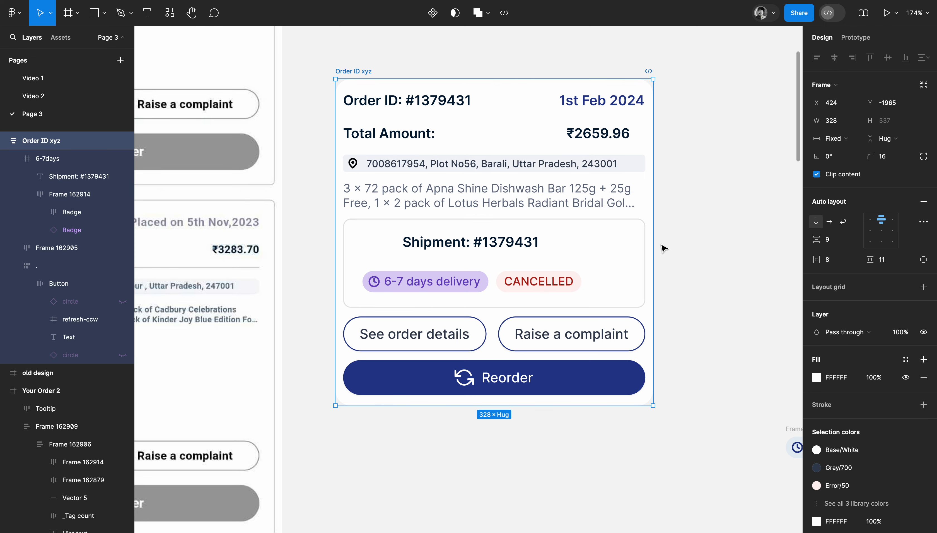
Apply auto layout to the 6-7days frame and set the vertical gap between its items to 8.
click(635, 270)
double_click(519, 277)
click(623, 256)
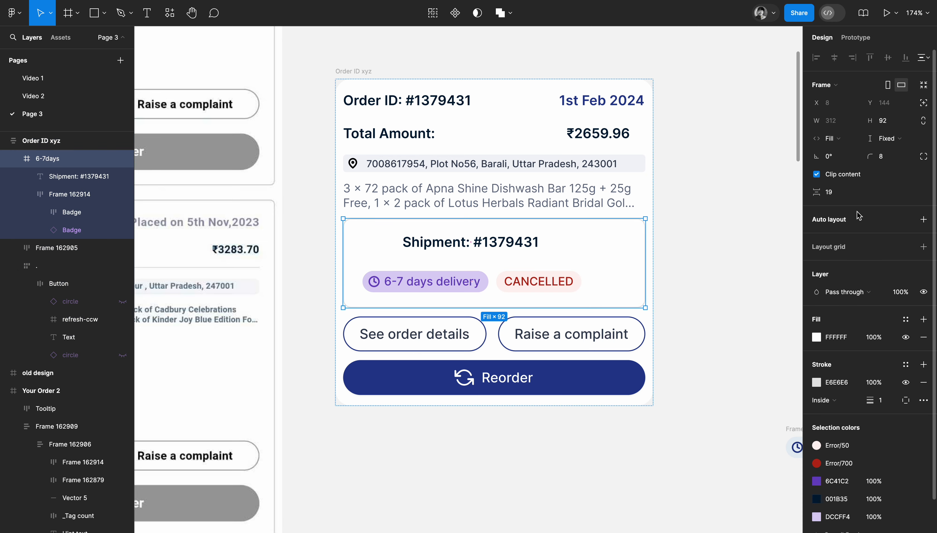
click(923, 219)
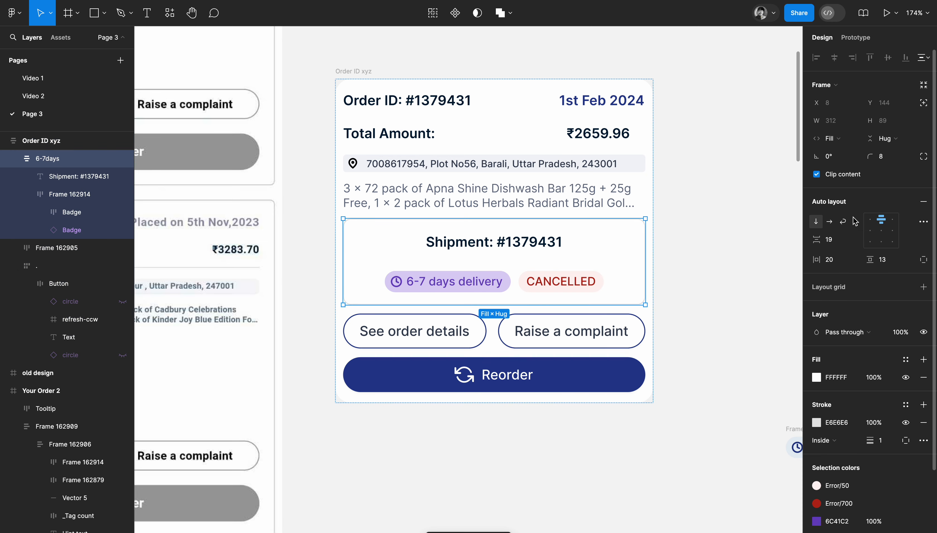
click(497, 263)
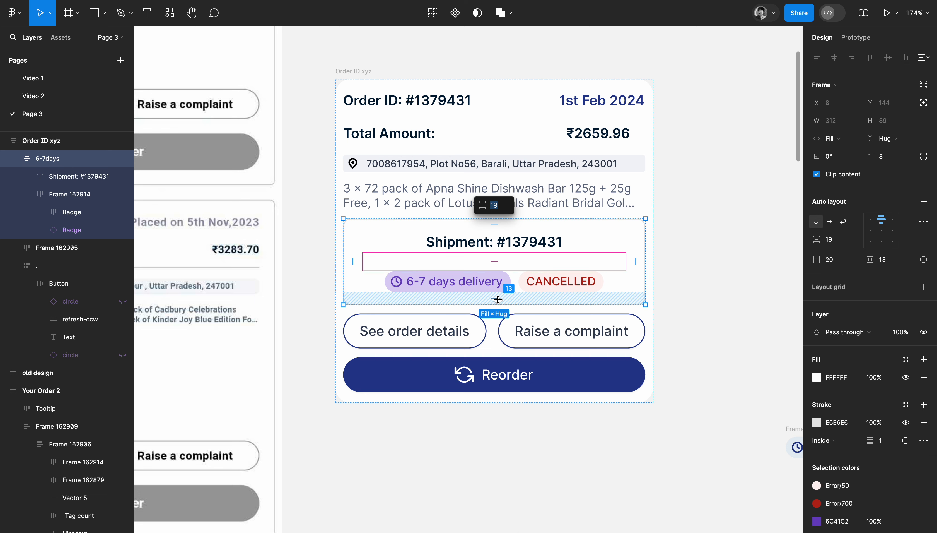
text(8)
key(Return)
click(615, 232)
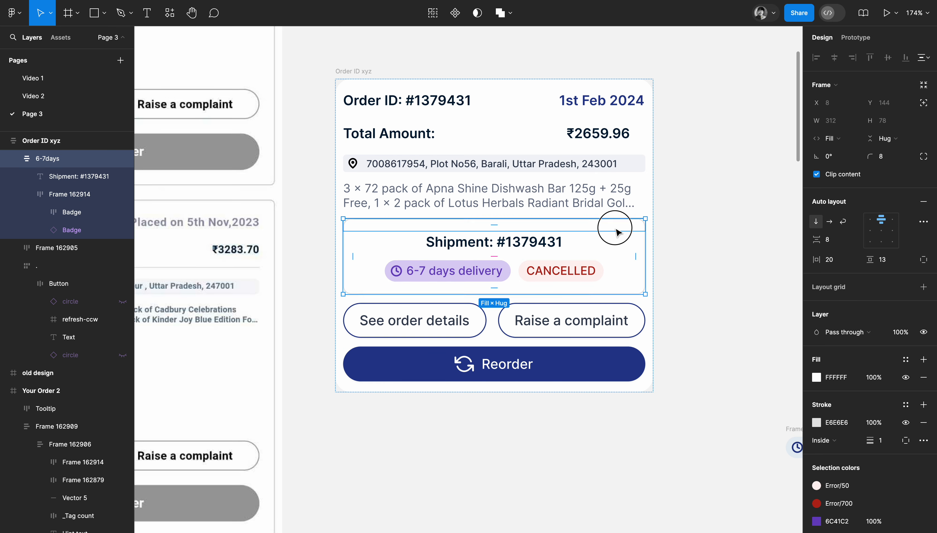
Set the 6-7days frame's vertical padding to 4.
click(889, 263)
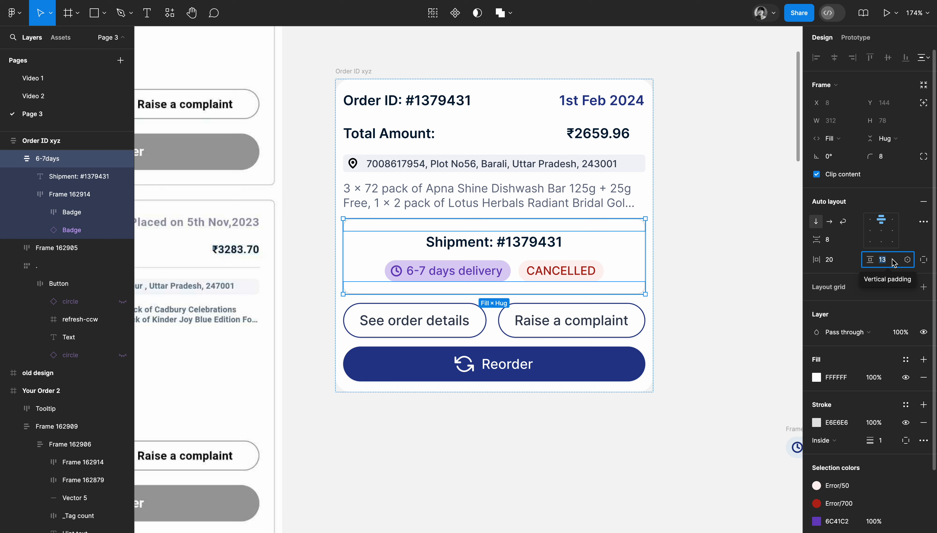
text(4)
key(Return)
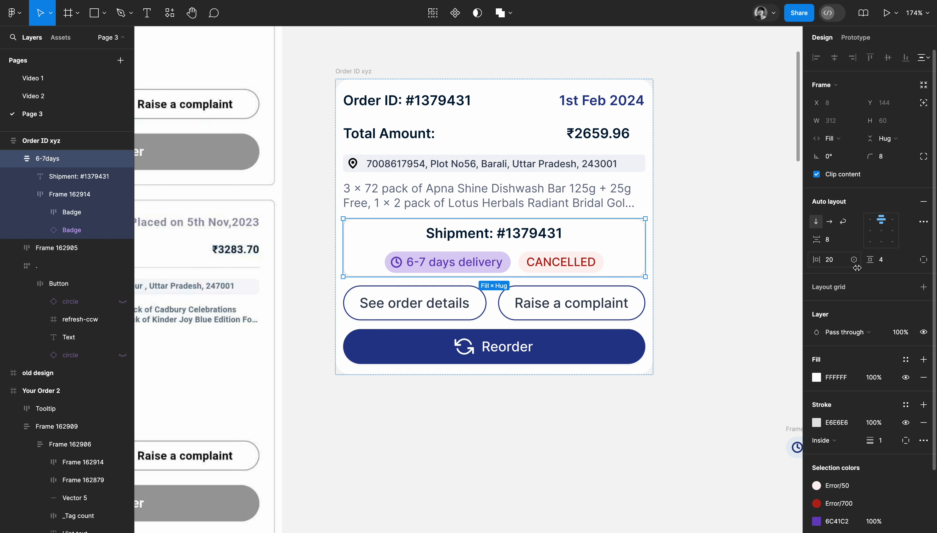
click(732, 254)
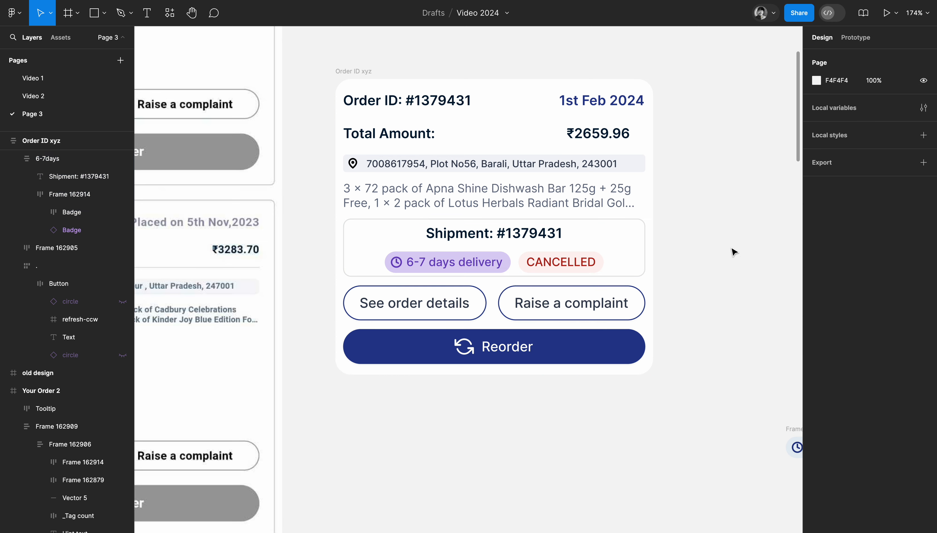
Examine the assembled order card alongside the old orders screen and the leftover elements beside it.
click(716, 329)
scroll(716, 328, down, 2)
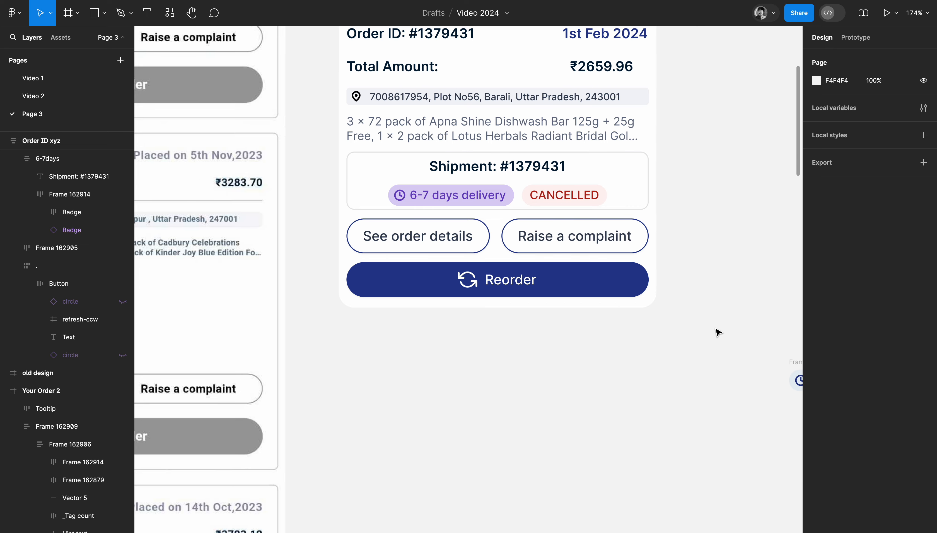
scroll(716, 331, down, 5)
scroll(716, 330, down, 5)
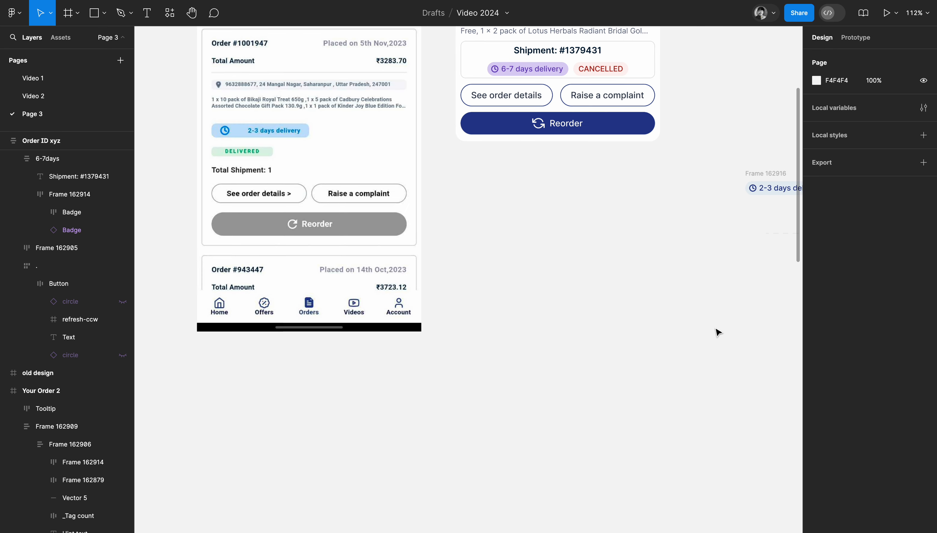
scroll(716, 331, right, 3)
drag(454, 182, 534, 352)
scroll(533, 352, up, 3)
scroll(533, 352, right, 1)
scroll(442, 282, up, 5)
scroll(442, 282, left, 1)
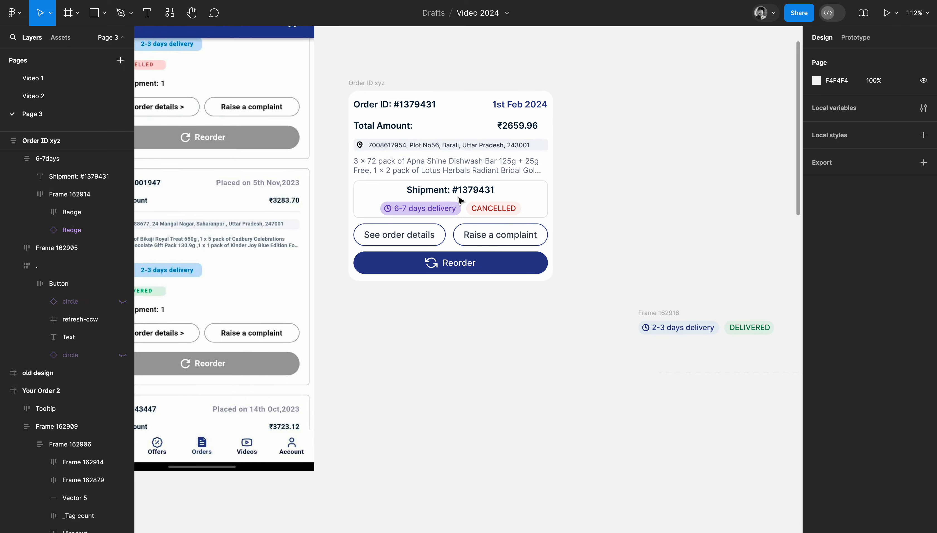
scroll(480, 202, up, 5)
scroll(400, 105, down, 1)
scroll(400, 105, up, 3)
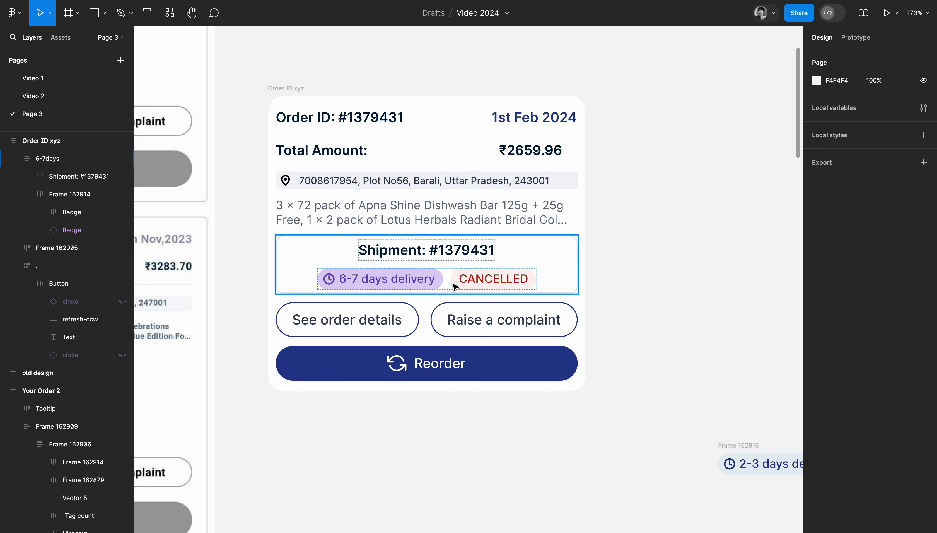
scroll(452, 286, down, 2)
ctrl+scroll(456, 287, down, 3)
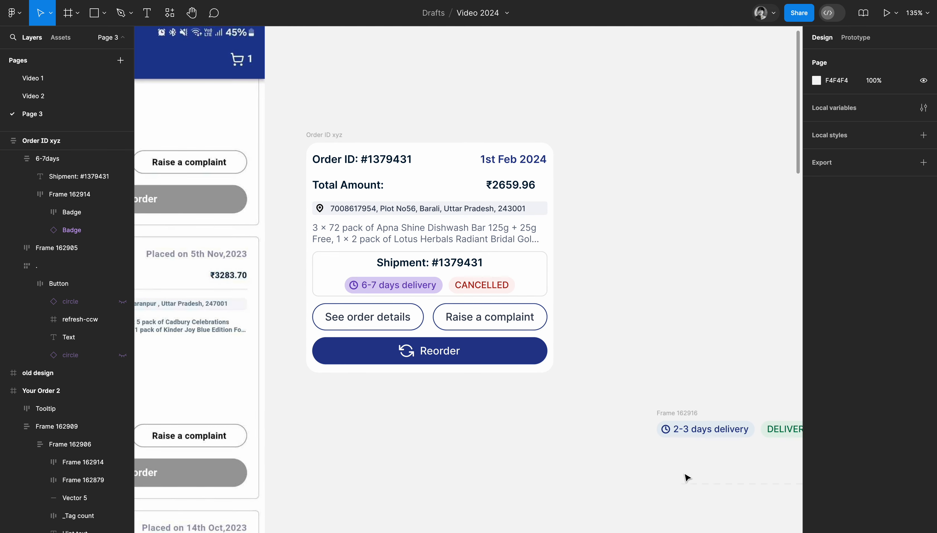
Move the dashed divider line into the order card between the Total Amount row and the address row.
right_click(691, 506)
click(625, 497)
drag(714, 485, 403, 201)
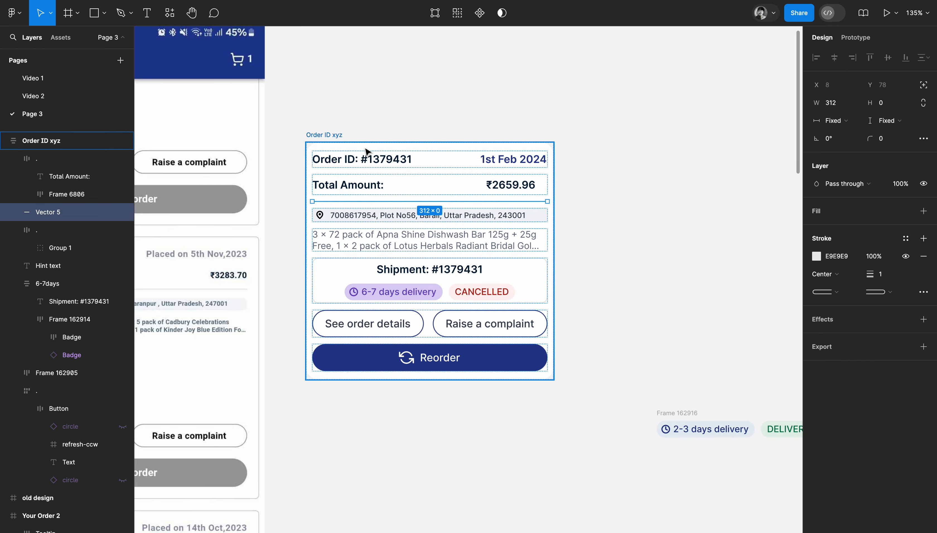
Duplicate the dashed divider and place the copy between the shipment box and the outlined buttons.
scroll(361, 160, up, 5)
scroll(361, 160, down, 2)
scroll(361, 160, up, 1)
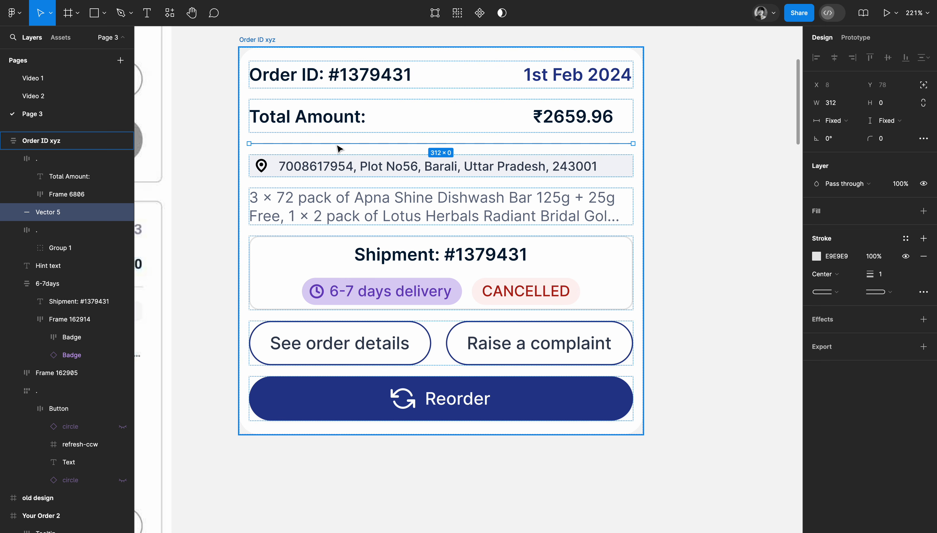
key(alt)
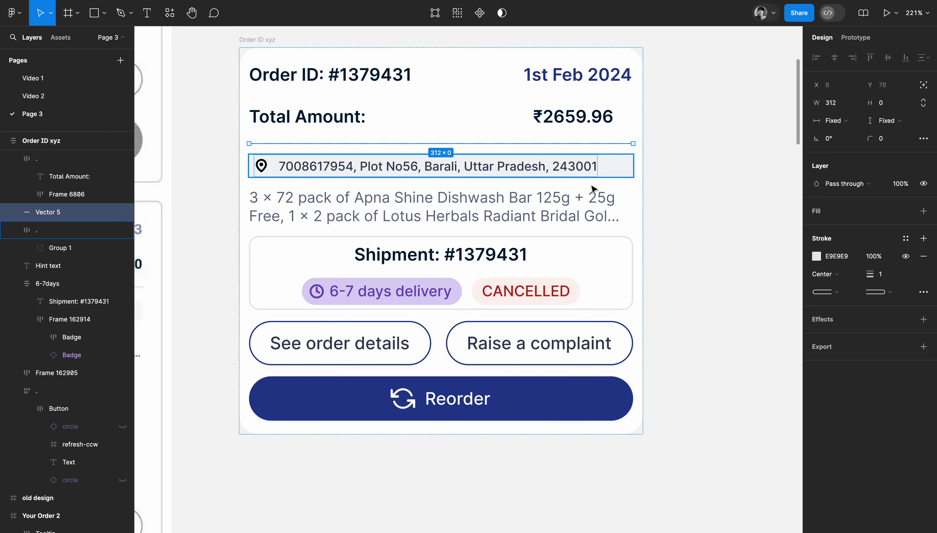
drag(490, 149, 493, 322)
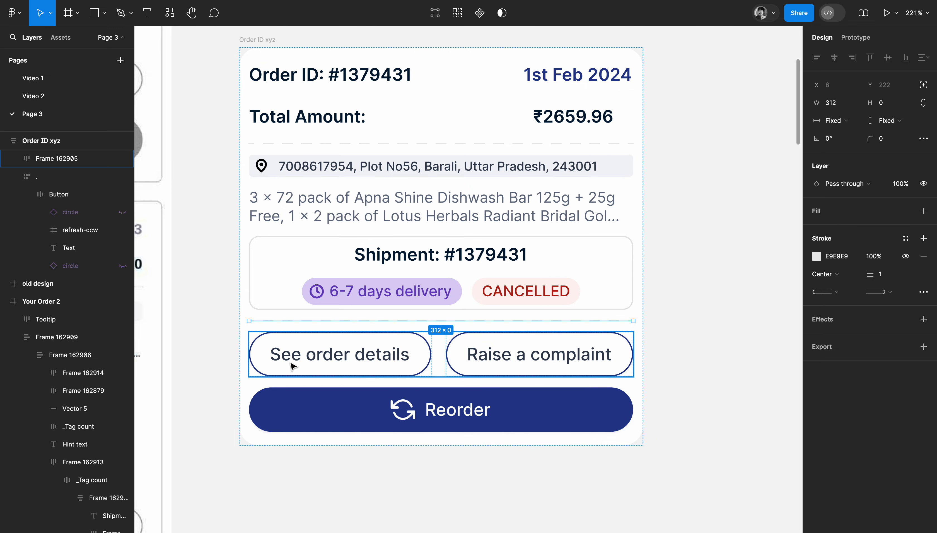
click(488, 468)
Set the order card's vertical spacing between items to 8.
scroll(487, 468, down, 3)
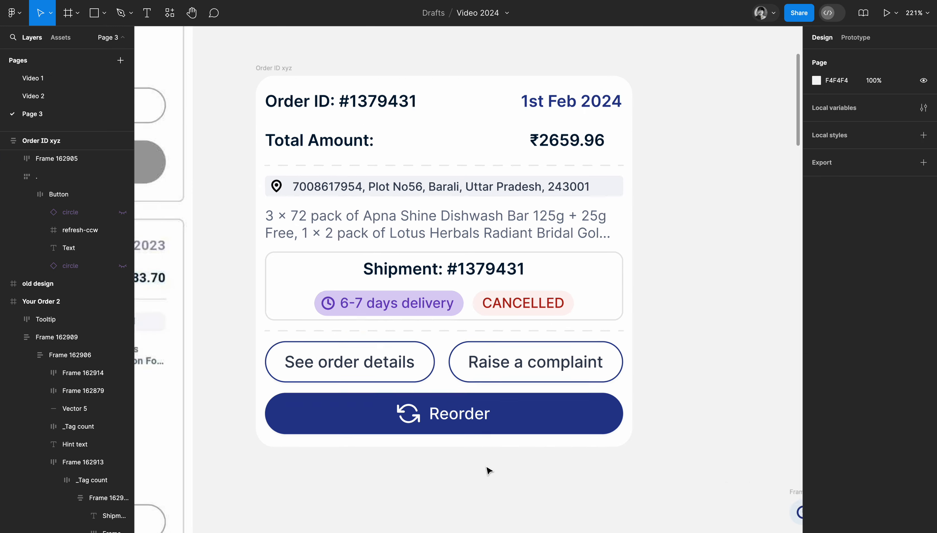
scroll(488, 468, down, 1)
scroll(488, 468, down, 1)
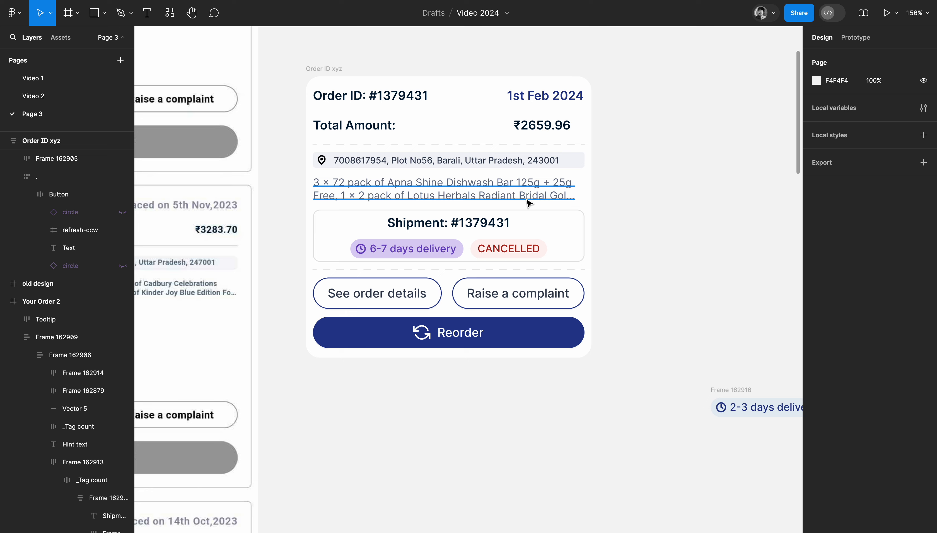
click(320, 69)
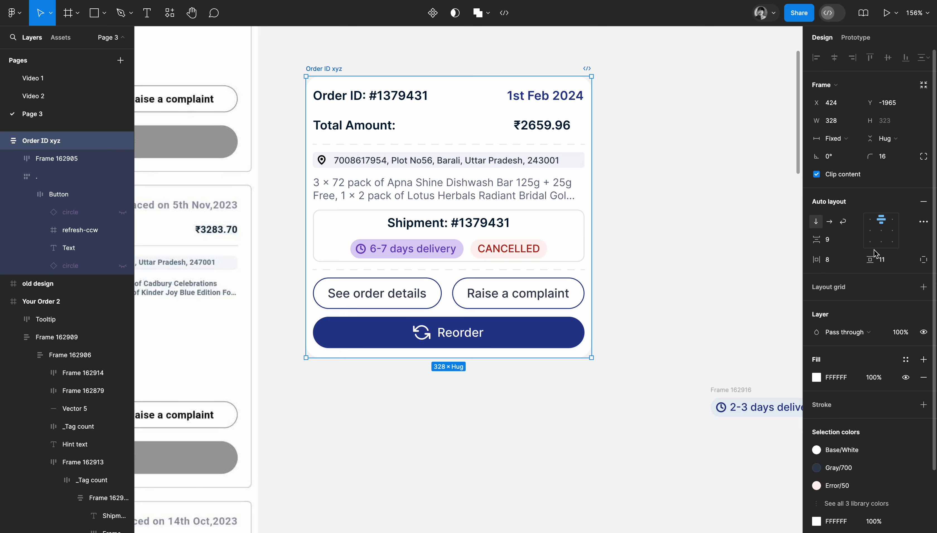
click(832, 241)
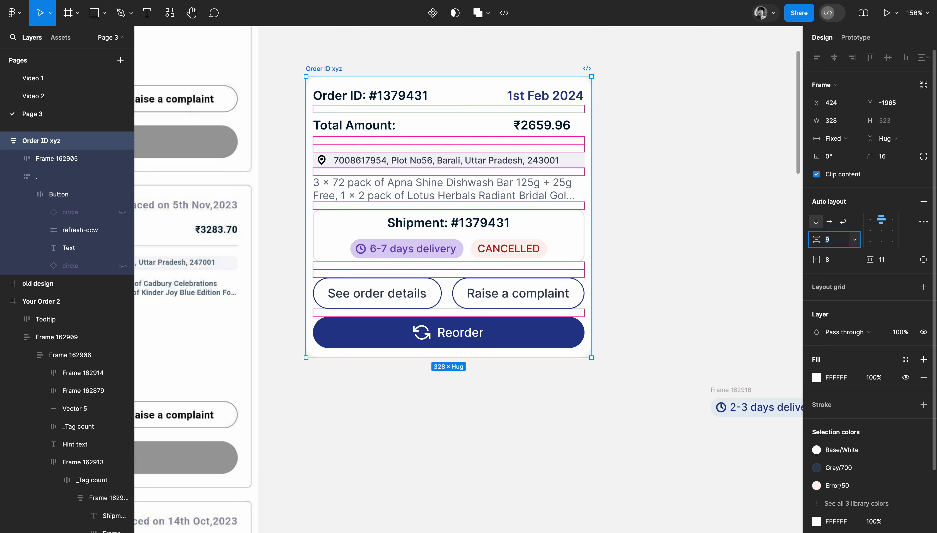
text(8)
key(Return)
click(659, 181)
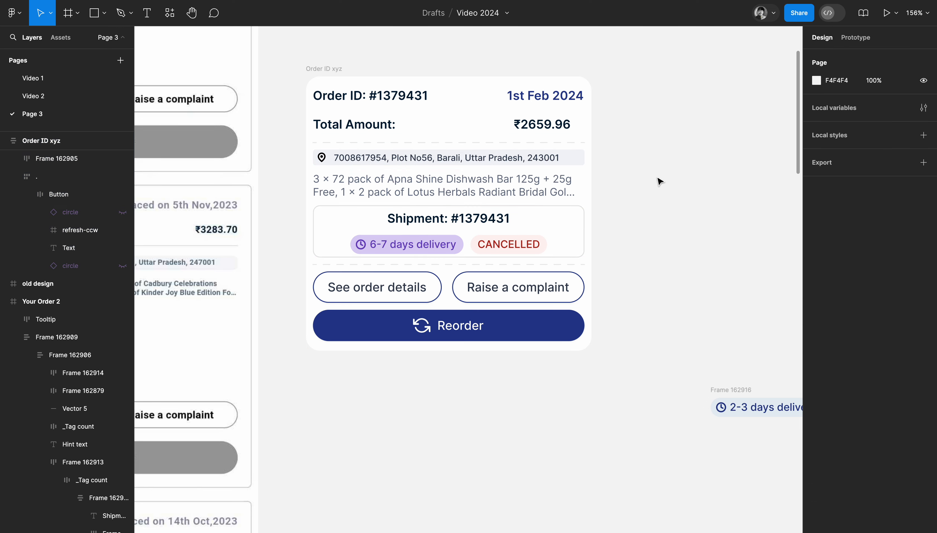
Add a 1 px inside stroke to the order card, sampling its colour E6E6E6 from the shipment box's border.
click(334, 72)
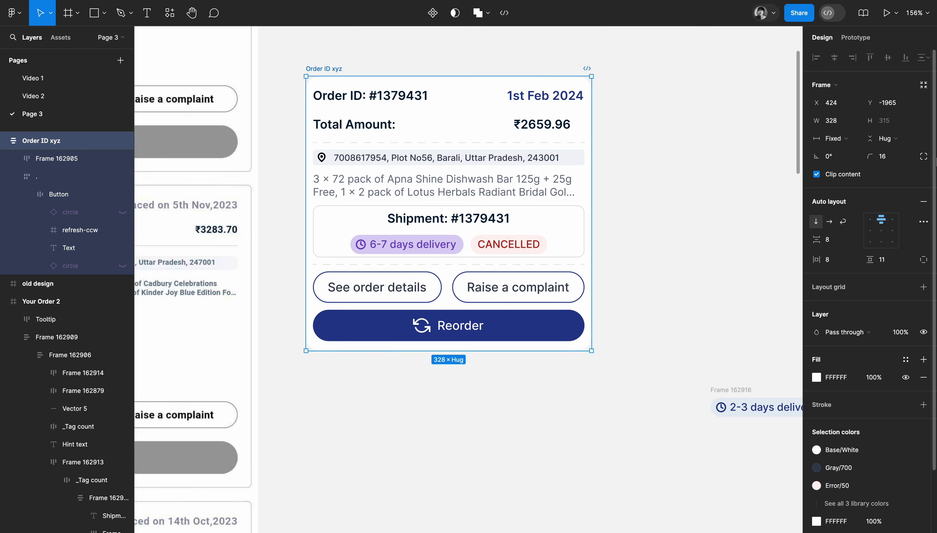
scroll(548, 371, left, 10)
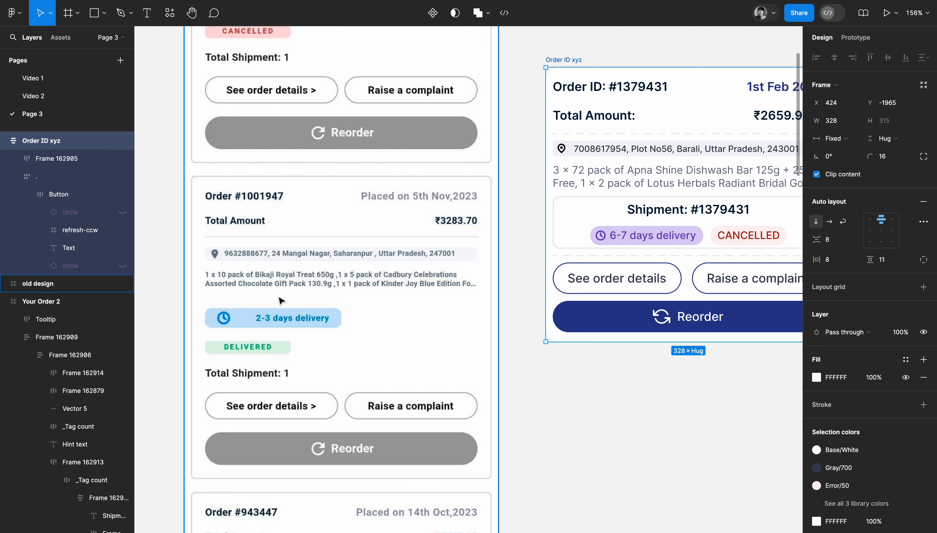
scroll(404, 349, right, 10)
scroll(405, 349, up, 2)
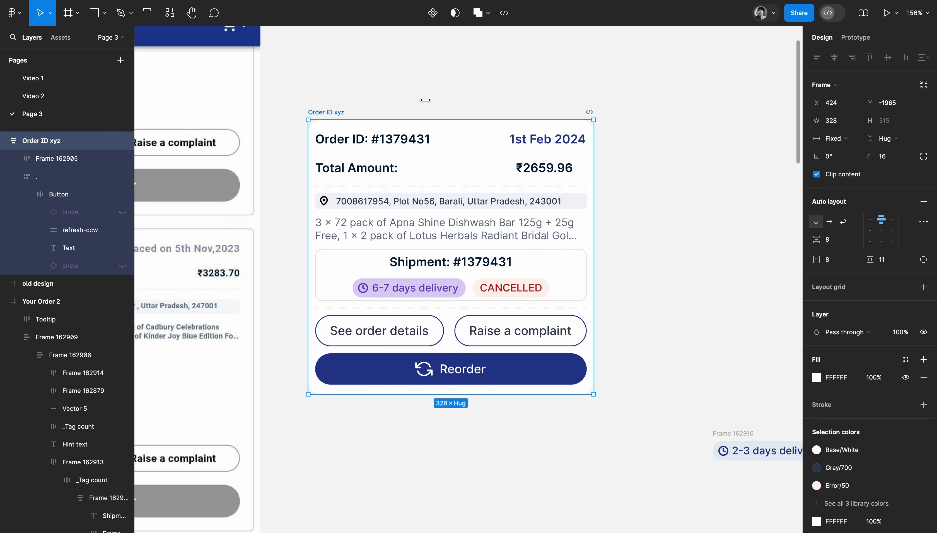
click(825, 405)
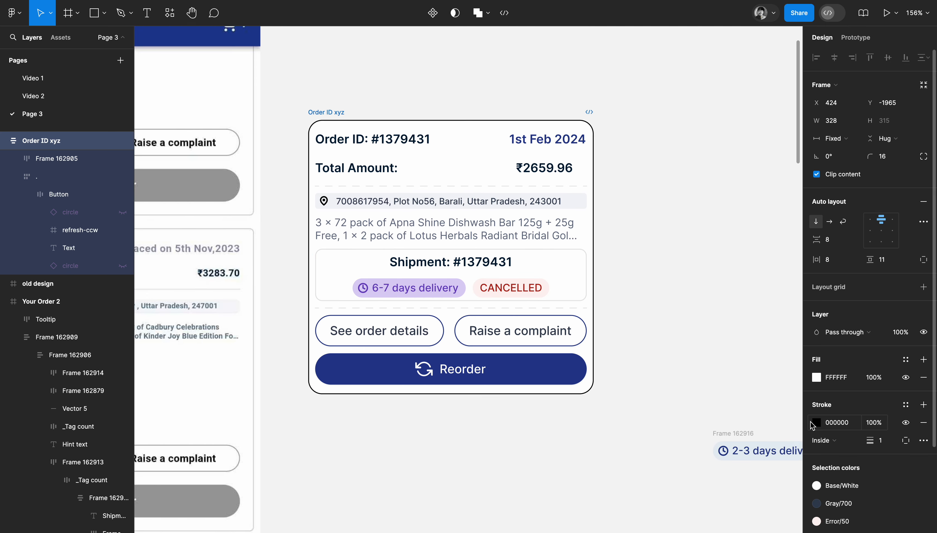
click(816, 423)
click(686, 427)
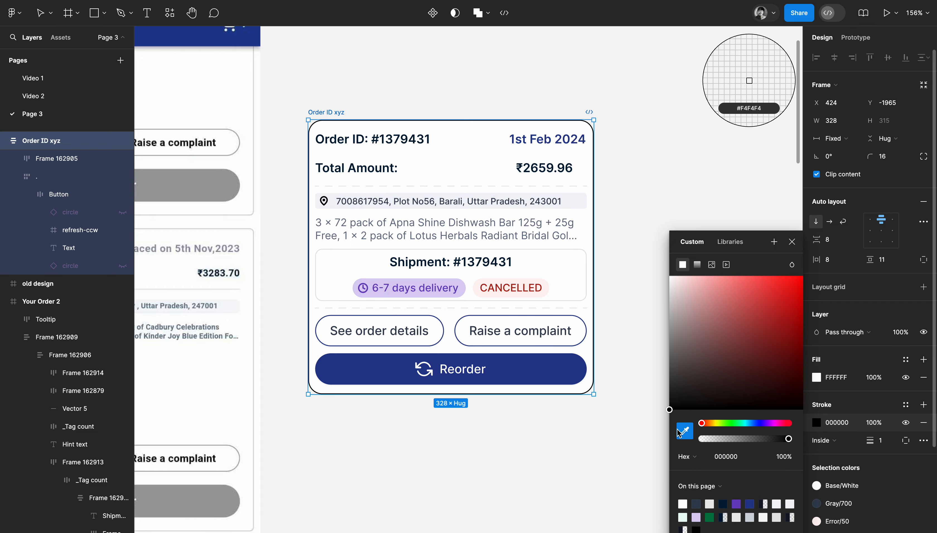
scroll(577, 251, up, 5)
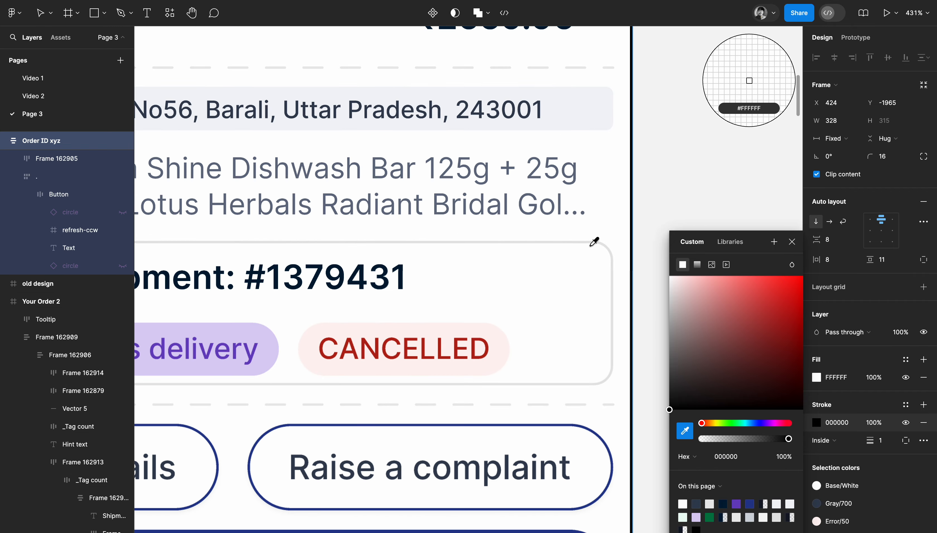
click(604, 239)
click(718, 144)
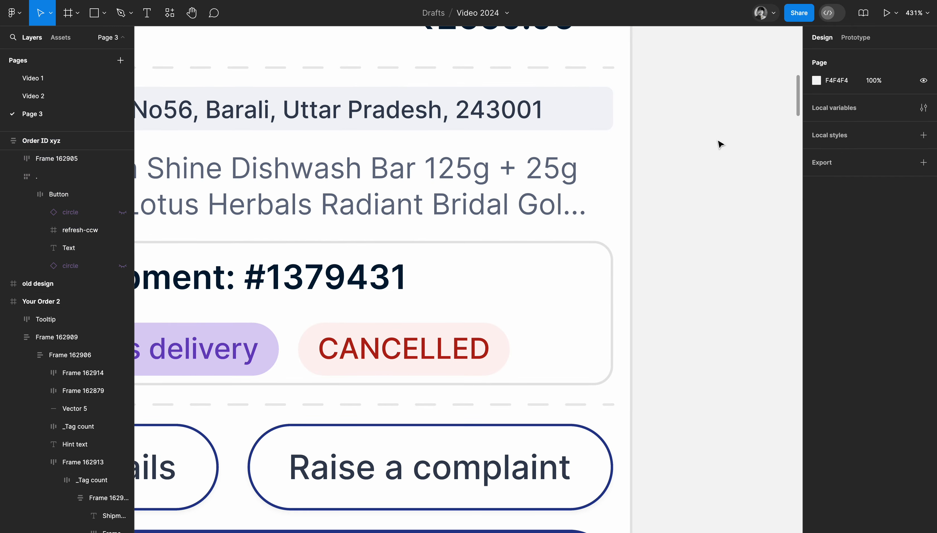
Change the shipment box's stroke colour to F2F4F7.
scroll(684, 191, down, 5)
click(645, 222)
click(817, 423)
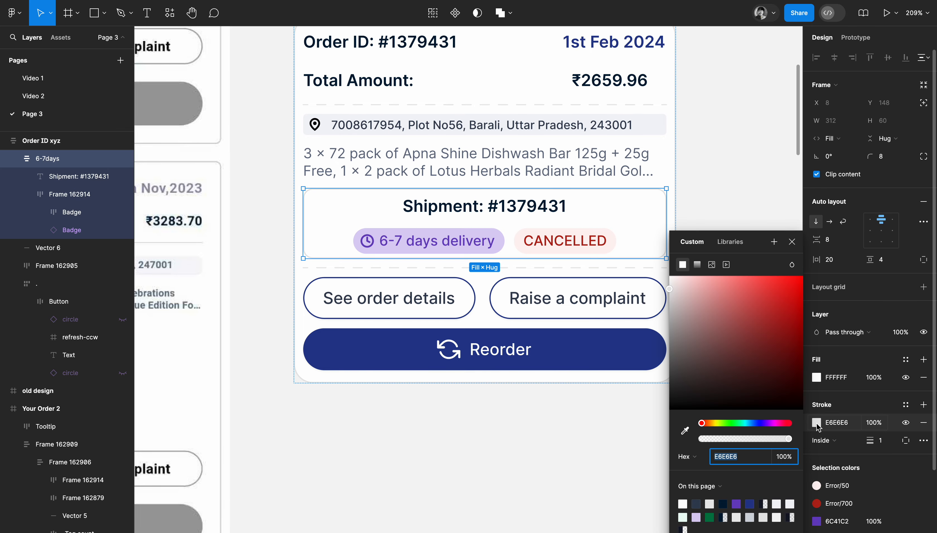
click(680, 435)
click(719, 132)
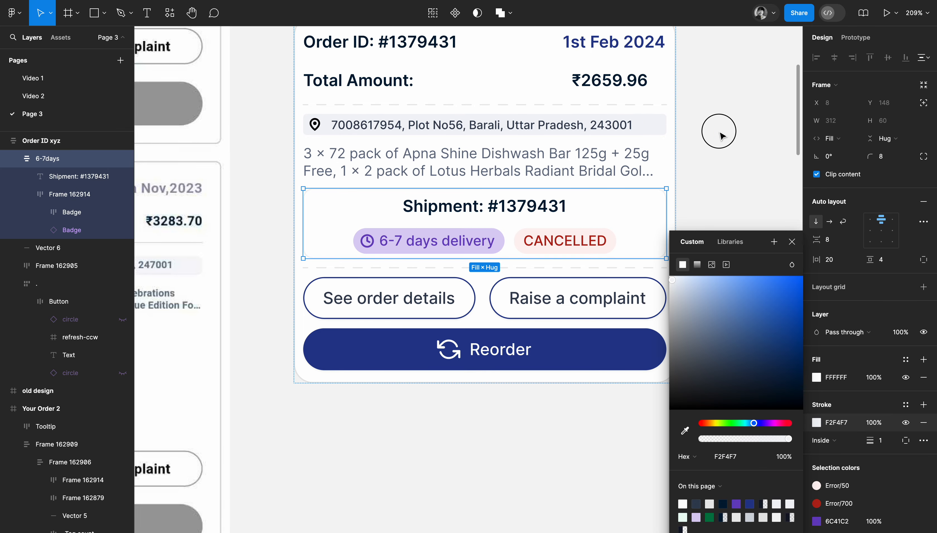
click(723, 136)
Move the order card well clear of the old design and place the 2-3 days delivery and DELIVERED badge frame beneath it.
scroll(723, 135, right, 2)
scroll(721, 135, down, 3)
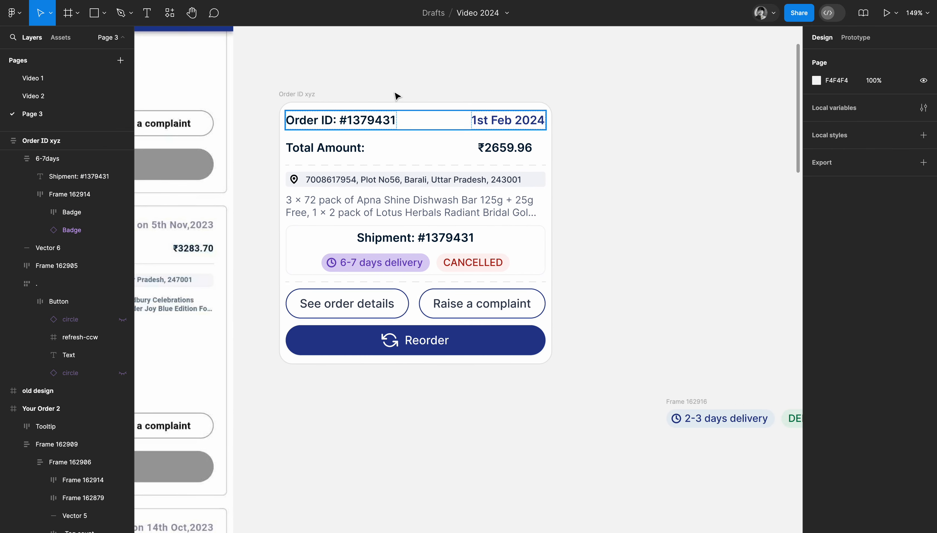
scroll(335, 103, down, 5)
scroll(335, 102, up, 3)
click(334, 177)
drag(335, 178, 663, 186)
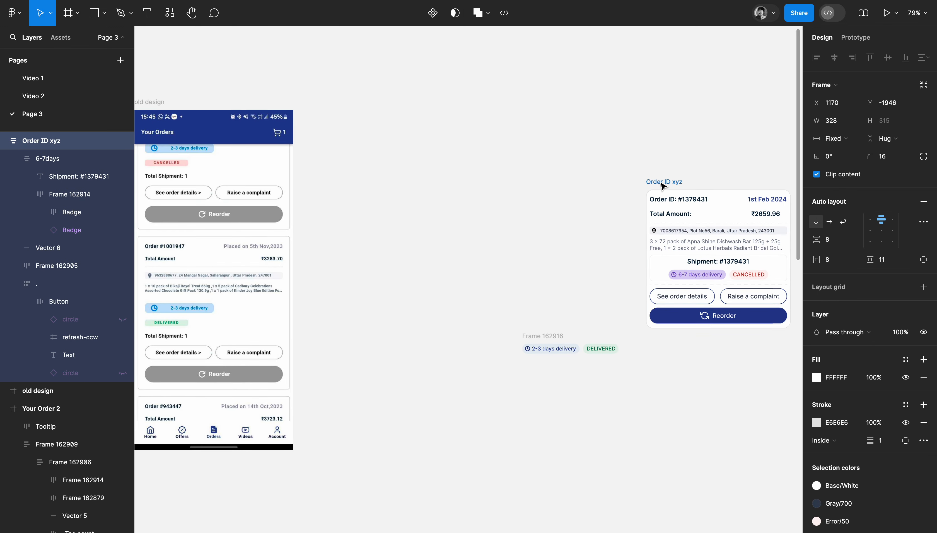
drag(543, 338, 676, 348)
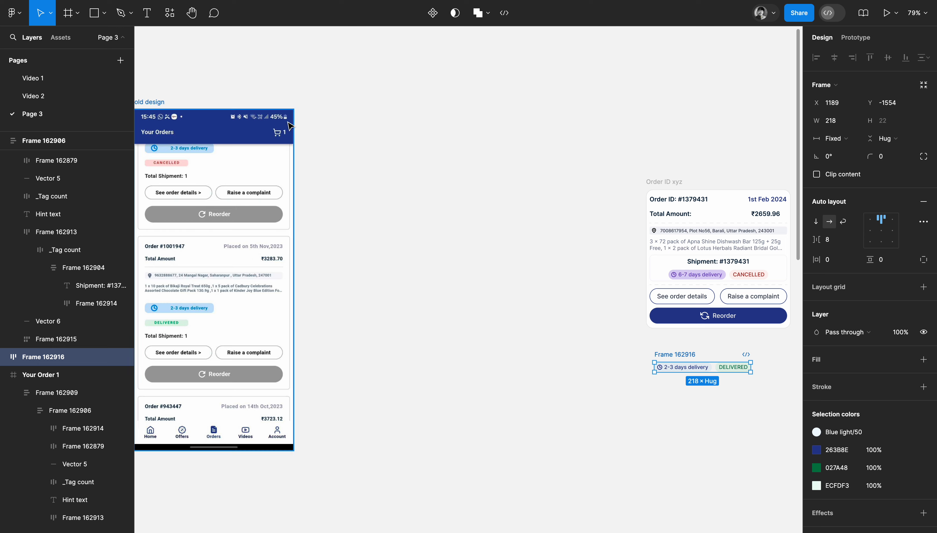
Create an Android Large 360×800 frame and place it beside the old design frame.
scroll(291, 127, left, 3)
scroll(291, 127, right, 2)
key(f)
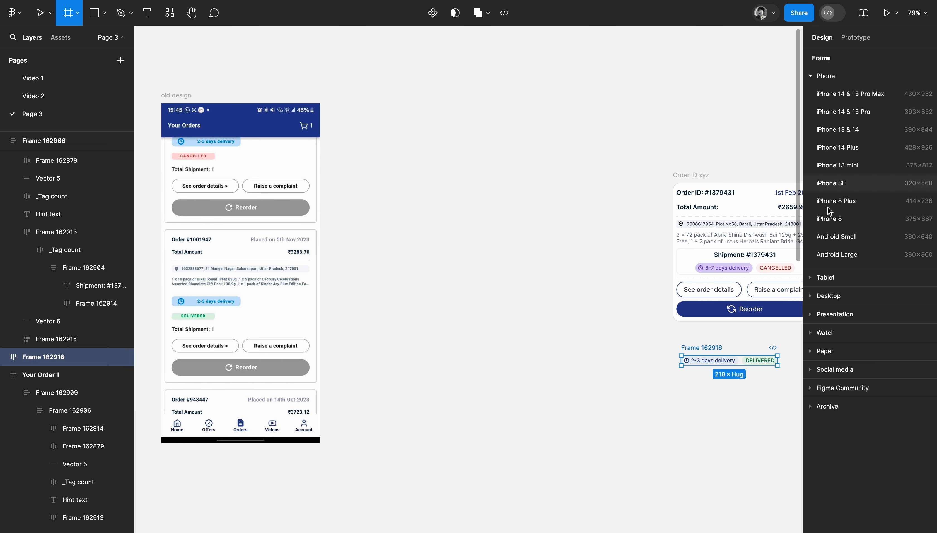
click(829, 254)
drag(496, 186, 465, 191)
Copy the old screen image into the Android Large frame and crop it to the blue Your Orders header, about 80 high.
click(225, 204)
drag(220, 200, 422, 225)
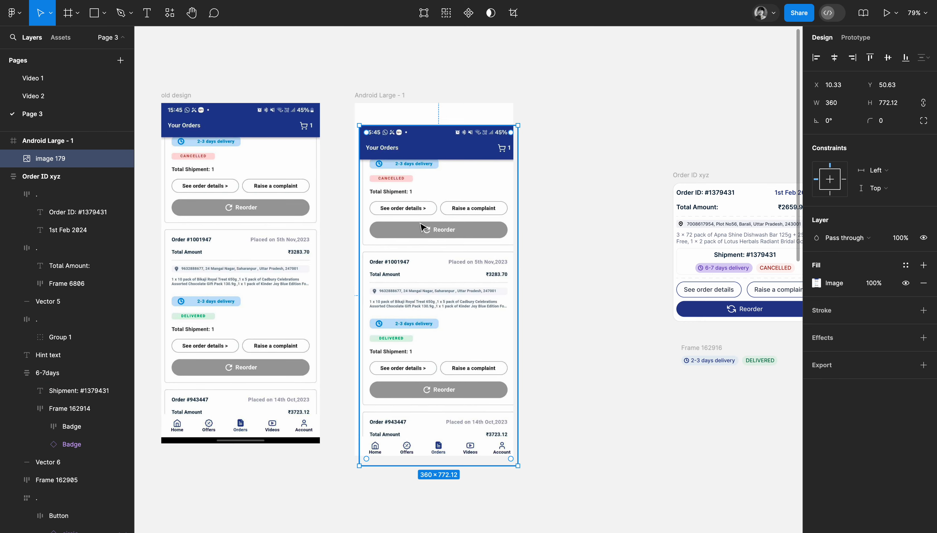
click(513, 13)
drag(436, 464, 411, 161)
click(615, 130)
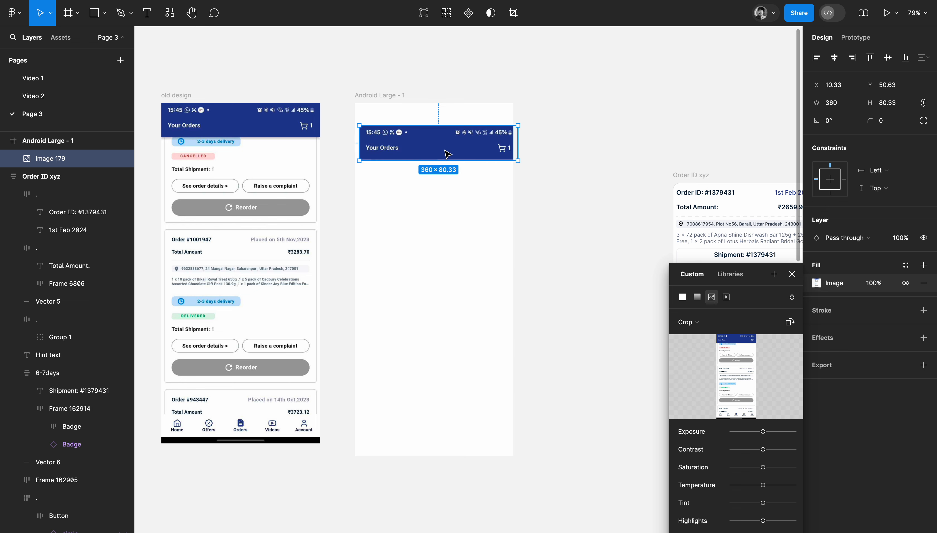
Align the cropped header image to the Android Large frame's top-left corner at X 0, Y 0.
click(815, 57)
click(869, 58)
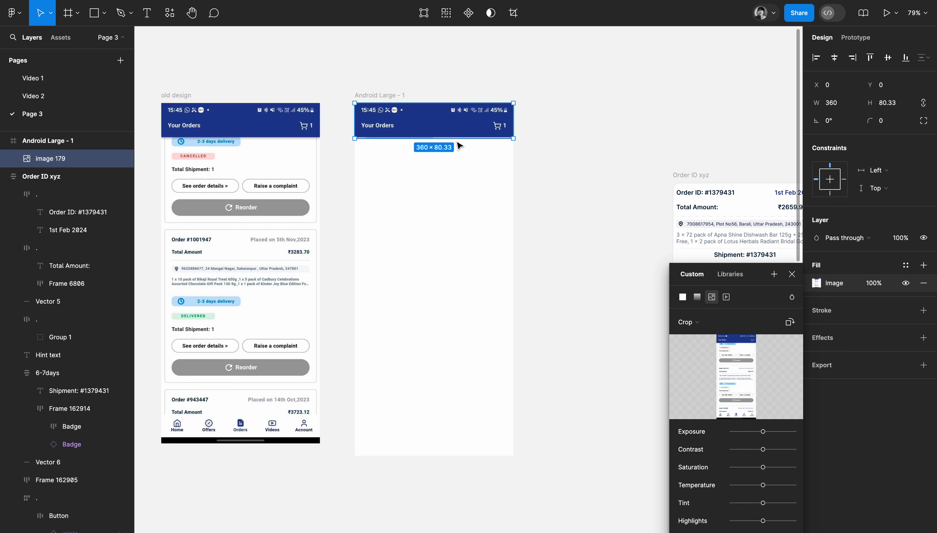
click(608, 123)
Move the order card into the Android Large frame, horizontally centred below the header at X 16, Y 95.
scroll(609, 124, down, 1)
scroll(610, 124, right, 1)
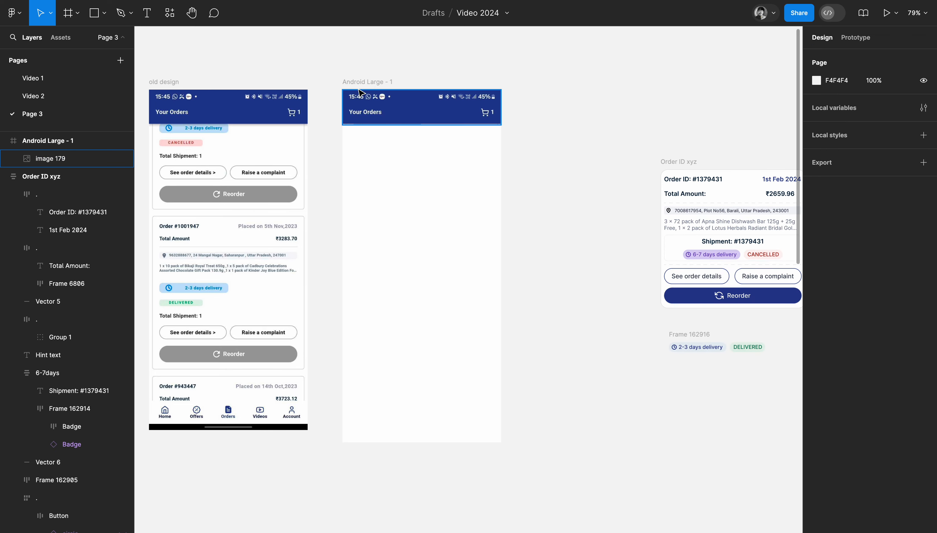
drag(689, 161, 389, 146)
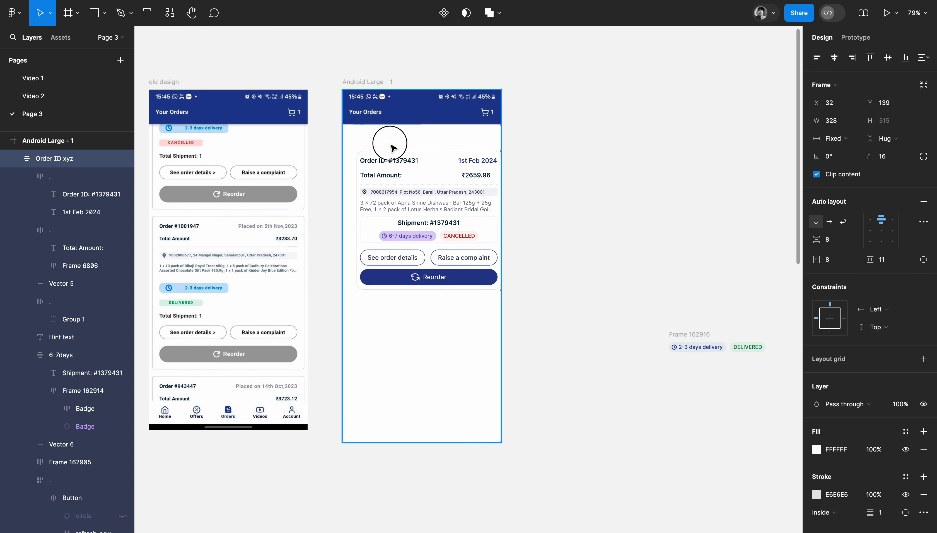
scroll(389, 136, up, 3)
mouse_move(473, 212)
mouse_down()
mouse_move(464, 199)
mouse_move(471, 206)
mouse_up()
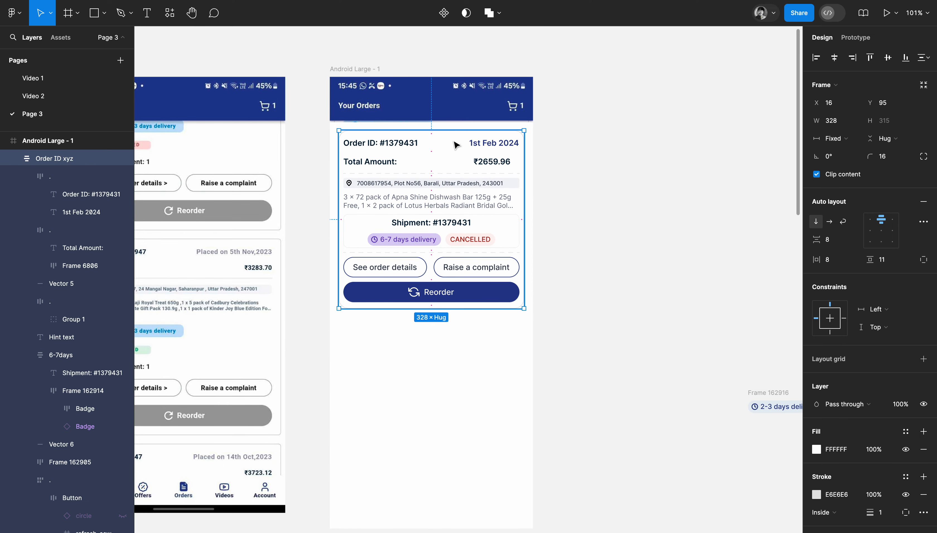
Trim the header image's lower edge to a height of about 78 to remove the leftover strip of the old screen.
click(445, 104)
scroll(445, 105, up, 5)
scroll(454, 93, up, 2)
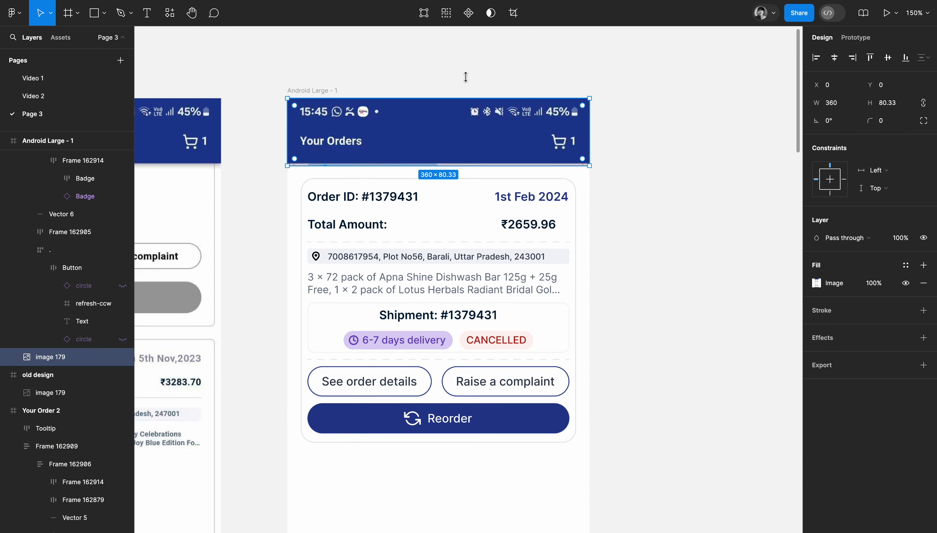
click(513, 13)
drag(440, 165, 441, 163)
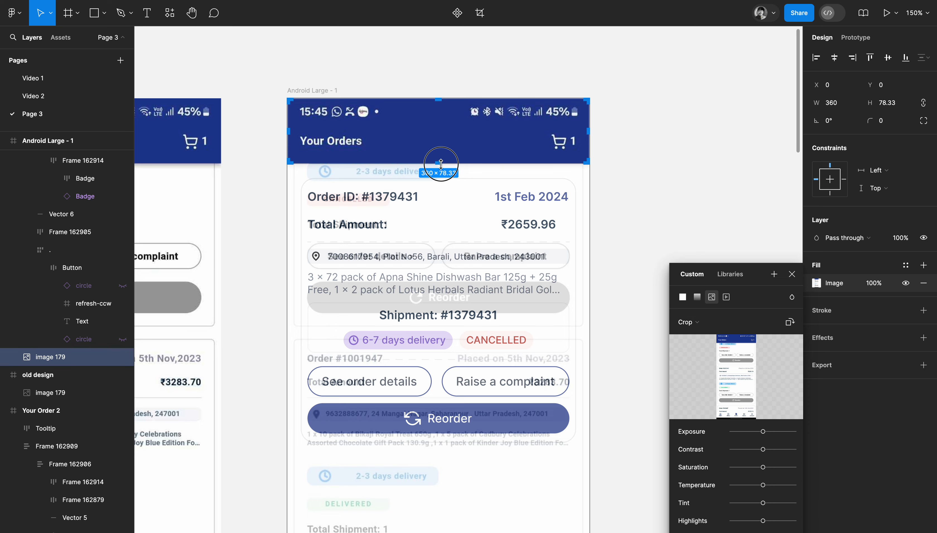
key(Return)
scroll(691, 163, down, 3)
click(690, 163)
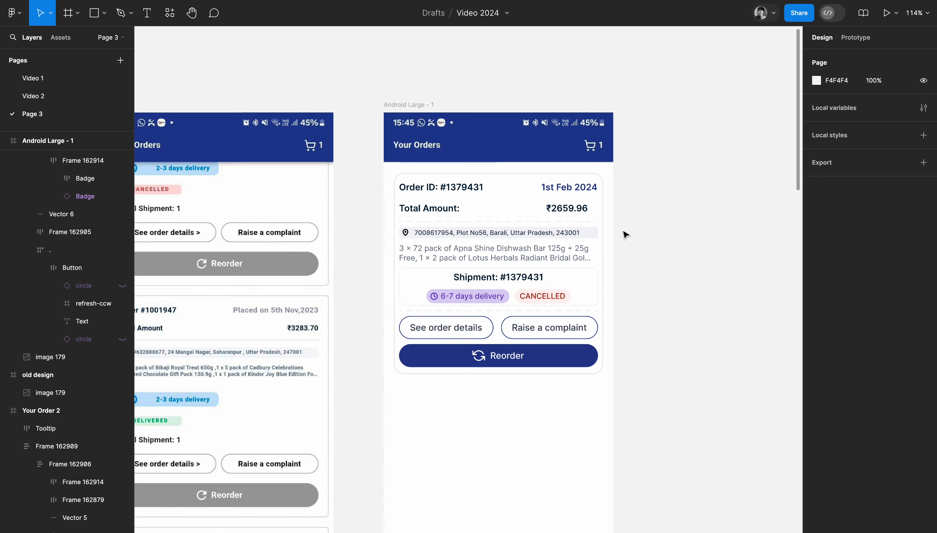
Duplicate the order card and place the copy on the canvas beside the Android Large frame.
scroll(582, 276, down, 3)
scroll(581, 276, left, 4)
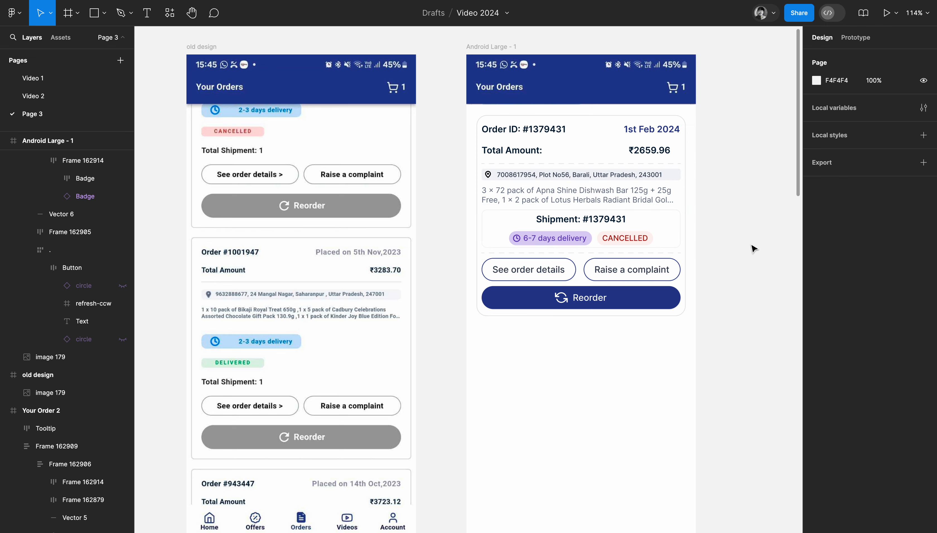
scroll(626, 299, right, 3)
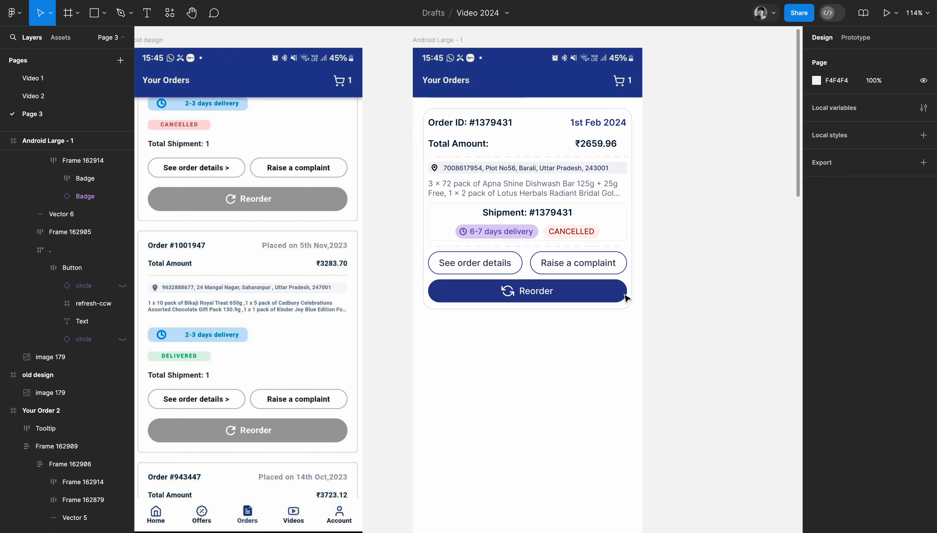
scroll(626, 299, down, 2)
scroll(625, 299, right, 2)
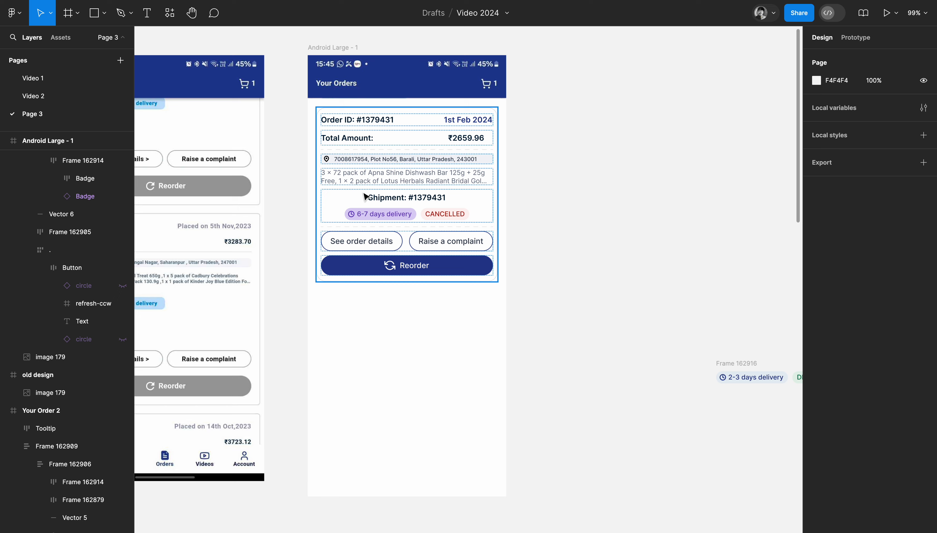
alt+drag(366, 197, 571, 195)
scroll(572, 196, right, 3)
scroll(573, 195, down, 1)
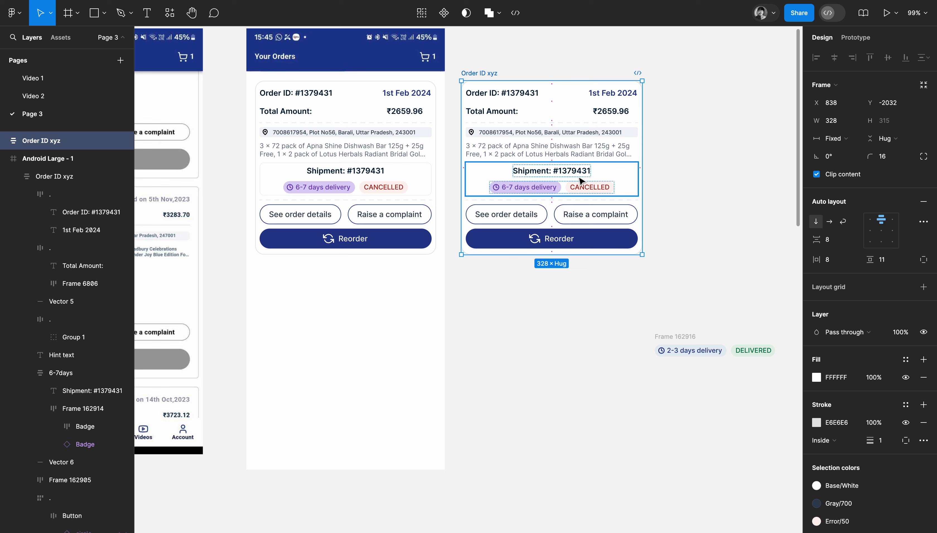
Try narrowing the duplicated card's shipment box to a width of 134.
click(581, 181)
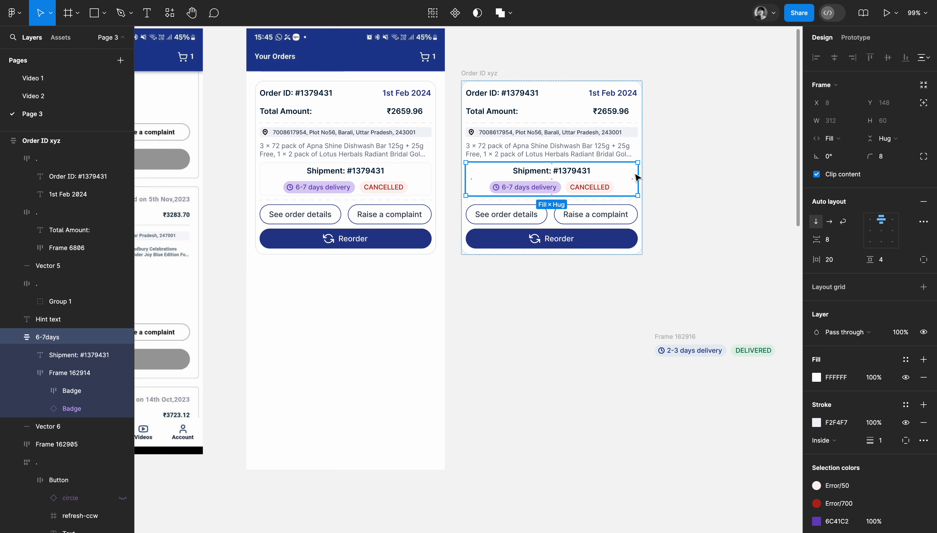
drag(638, 179, 592, 178)
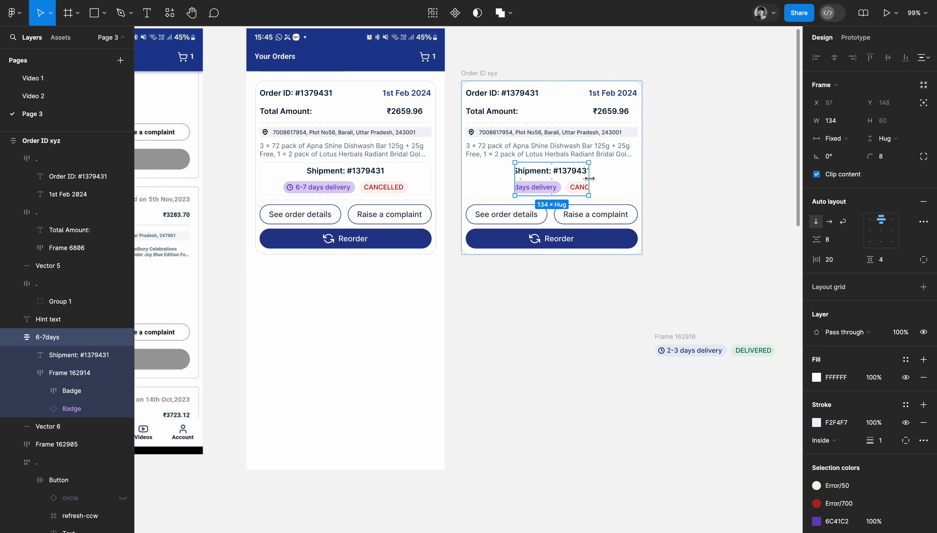
key(ctrl+z)
Set the duplicated card's shipment box to hug its contents horizontally and stack its delivery and status badges vertically.
click(554, 187)
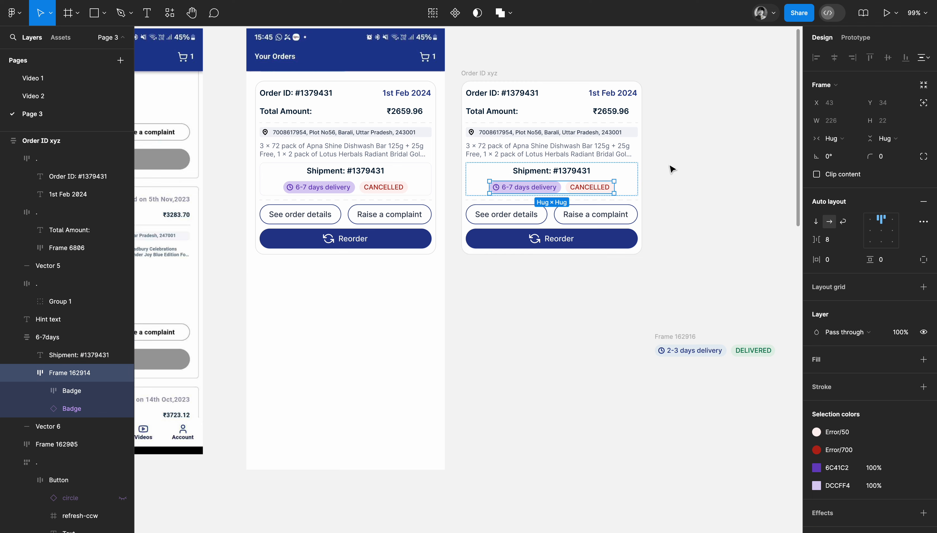
click(634, 172)
click(812, 141)
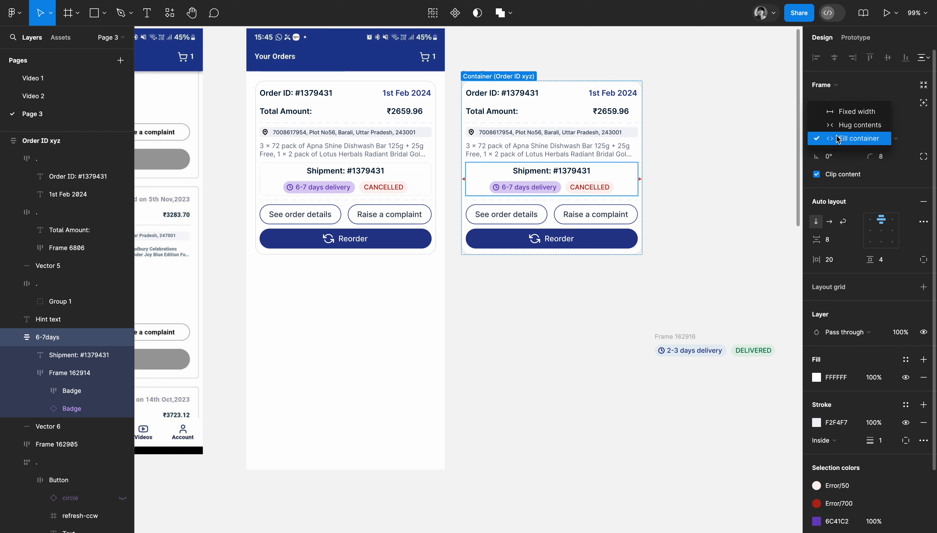
click(853, 125)
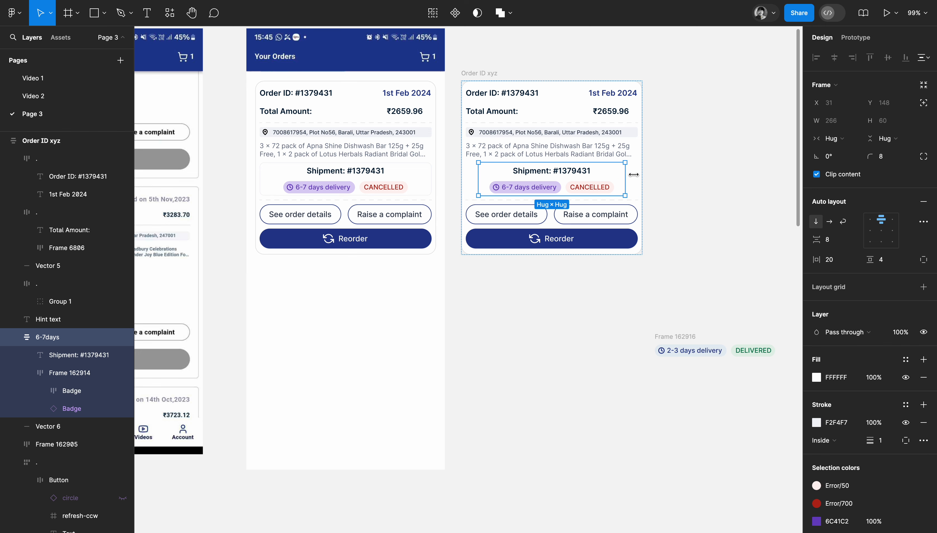
click(575, 186)
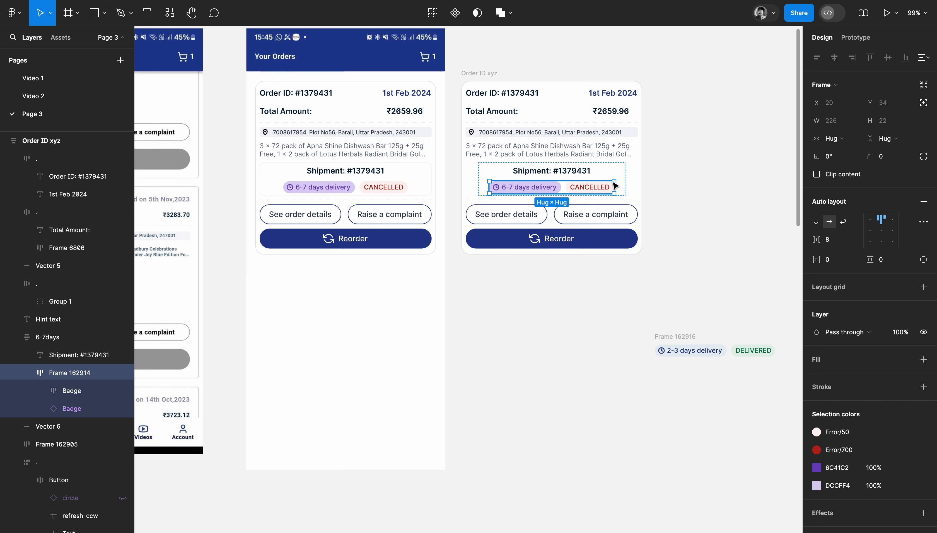
click(622, 176)
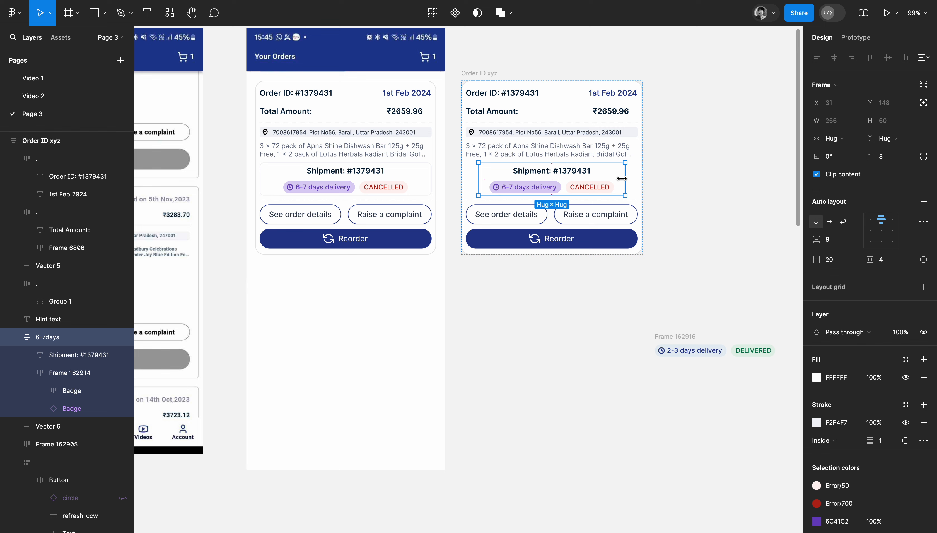
click(579, 184)
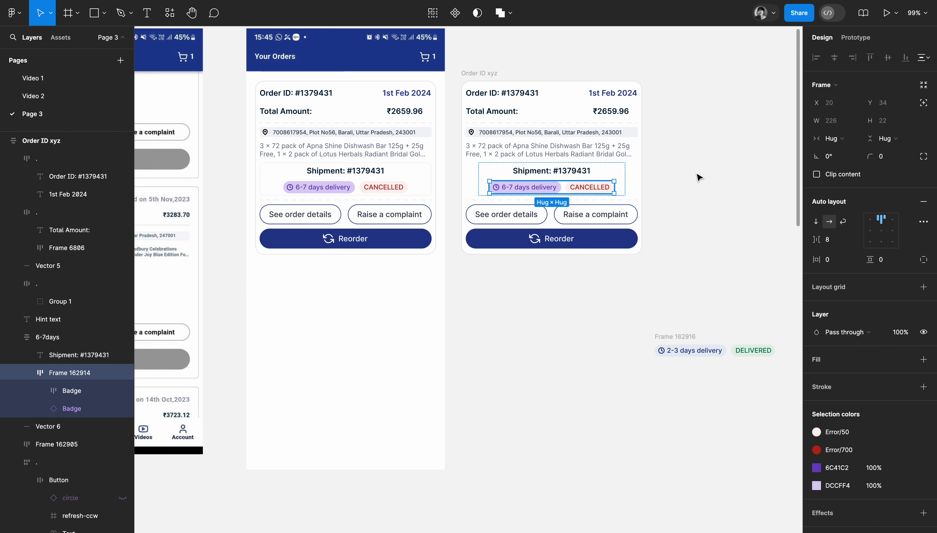
click(816, 223)
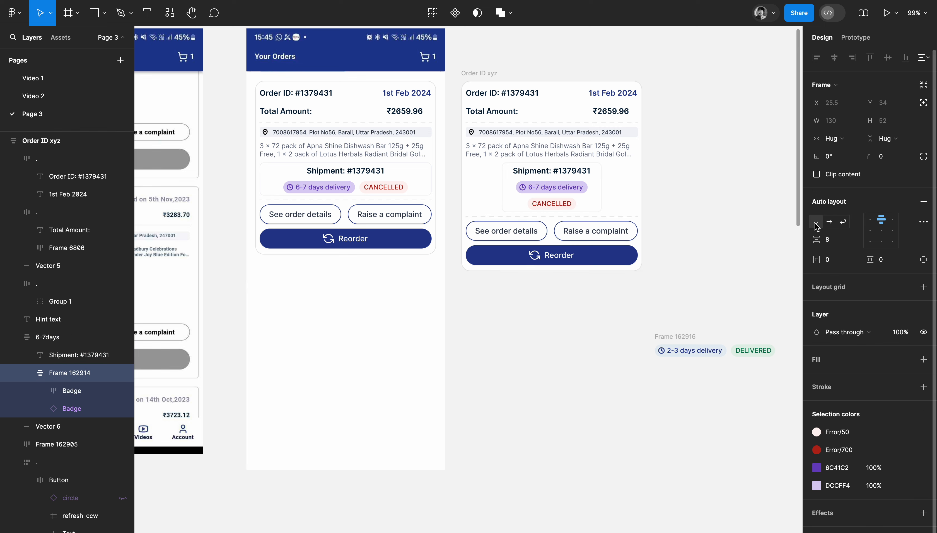
Narrow the duplicated card's shipment box to a width of 162 and set its horizontal padding to 8.
click(600, 178)
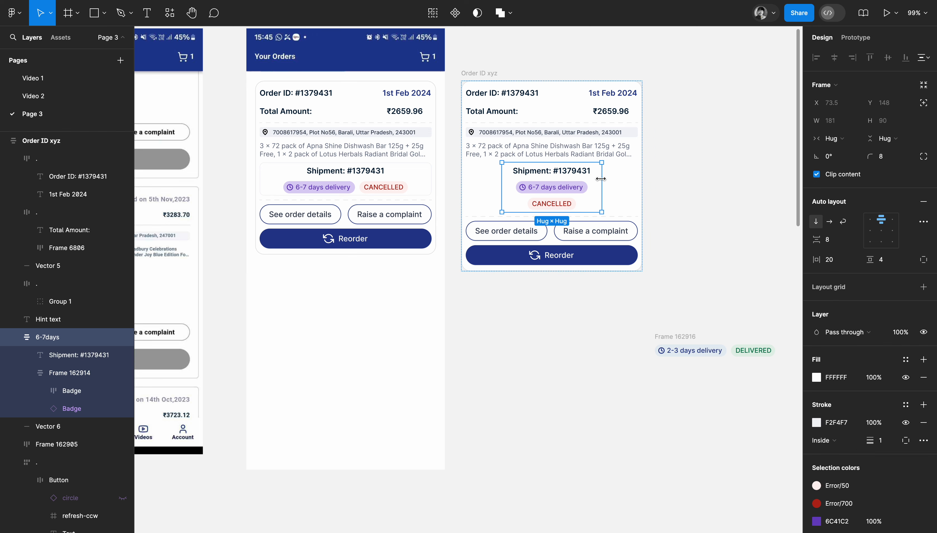
drag(602, 183, 597, 181)
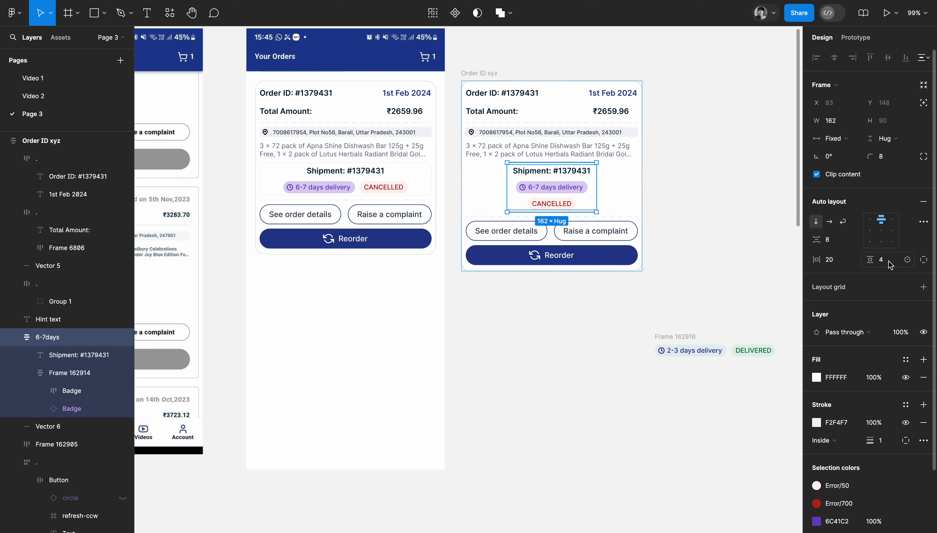
click(838, 264)
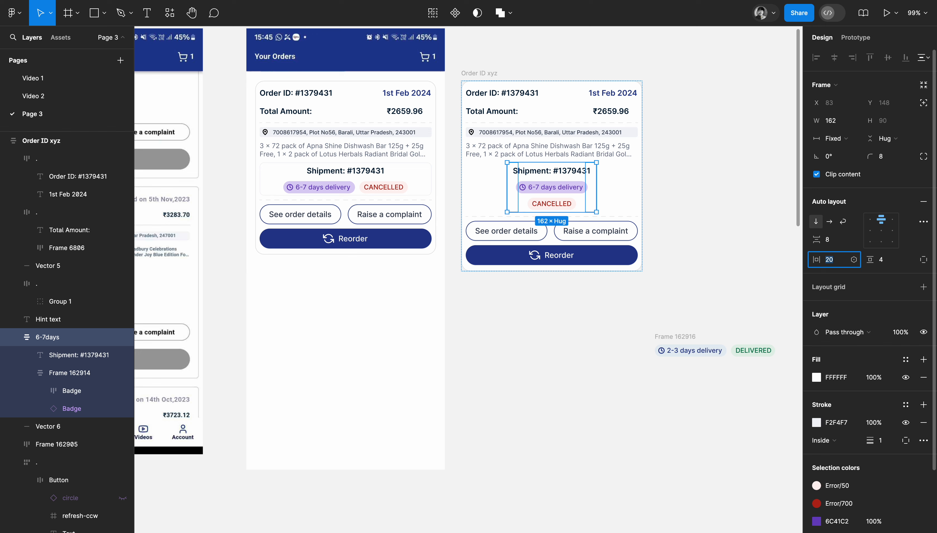
text(8)
key(Return)
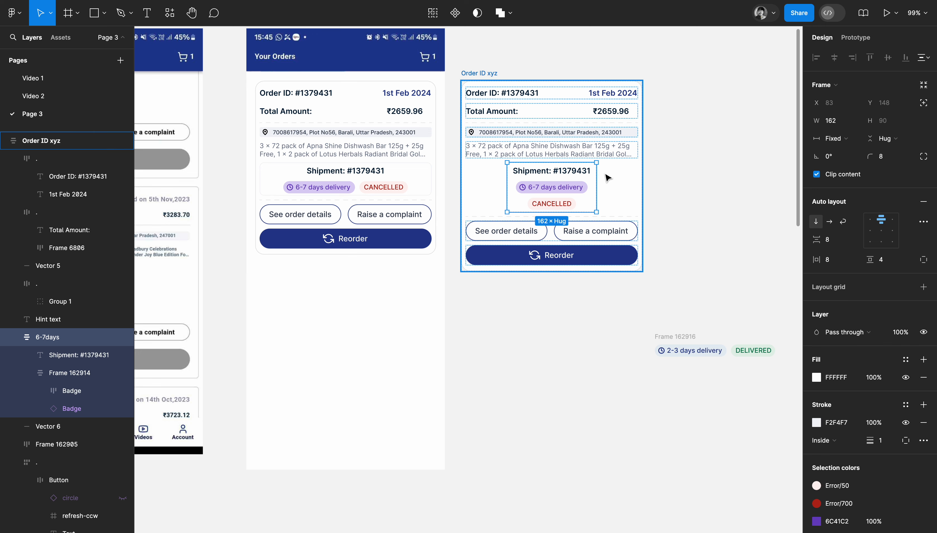
Duplicate the shipment box and wrap both boxes in a horizontal auto-layout frame inside the card.
key(super+d)
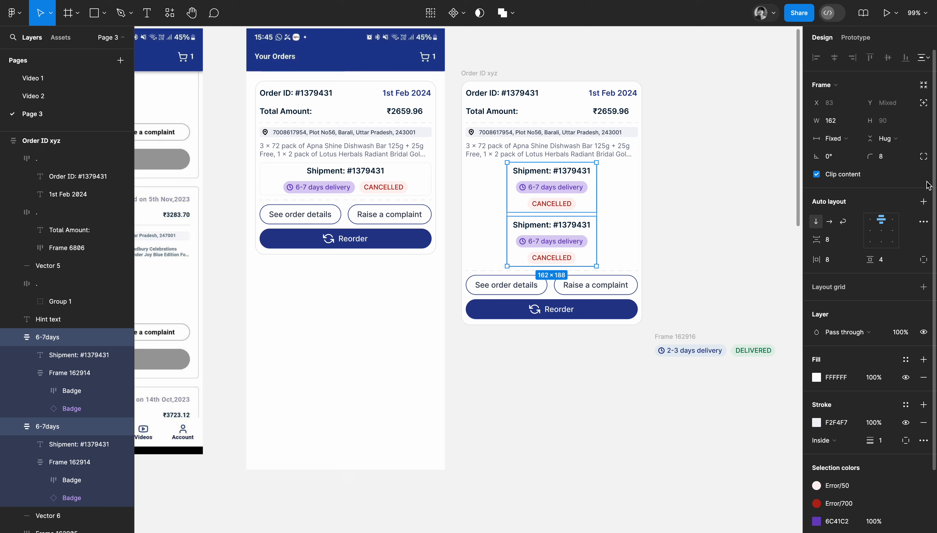
click(924, 201)
click(829, 222)
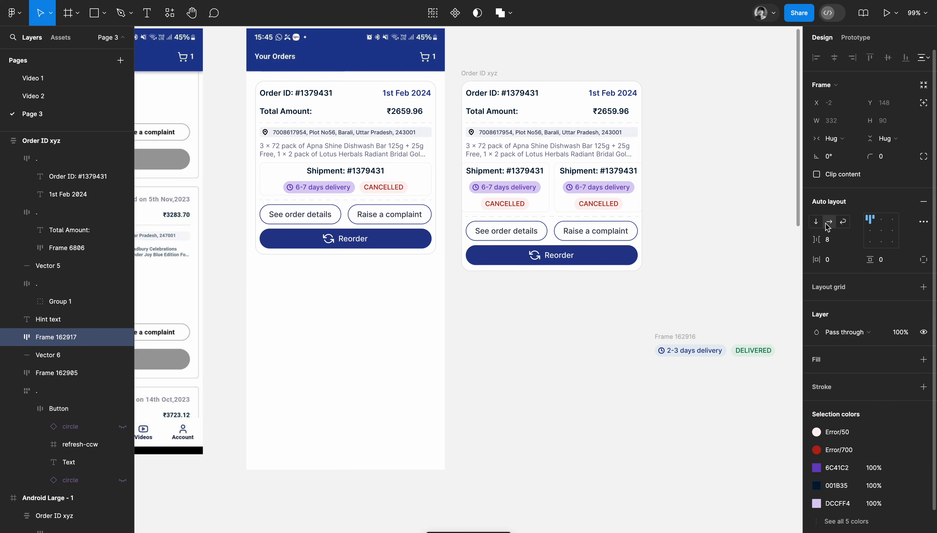
Replace the second shipment box's 6-7 days delivery badge with a copy of the blue 2-3 days delivery badge.
scroll(562, 154, up, 5)
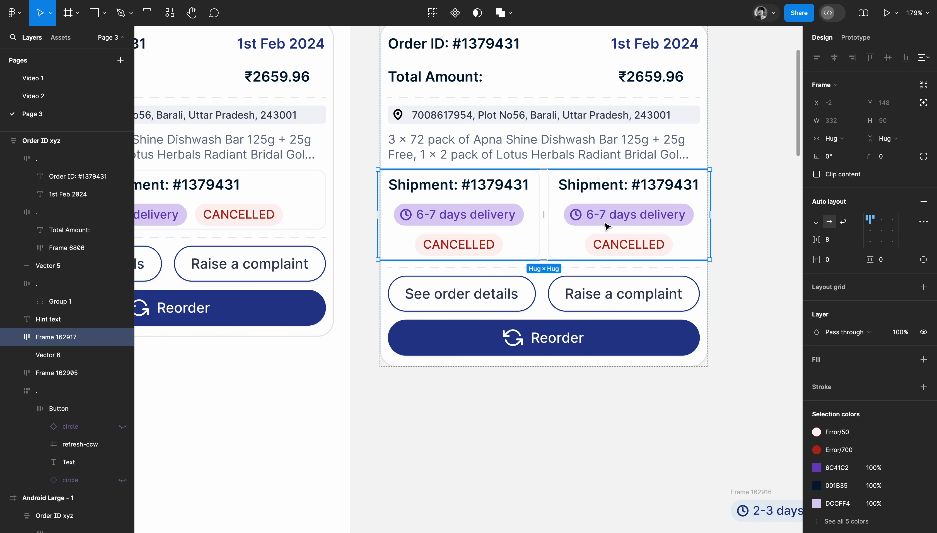
scroll(607, 222, right, 5)
scroll(607, 222, down, 2)
scroll(607, 226, down, 1)
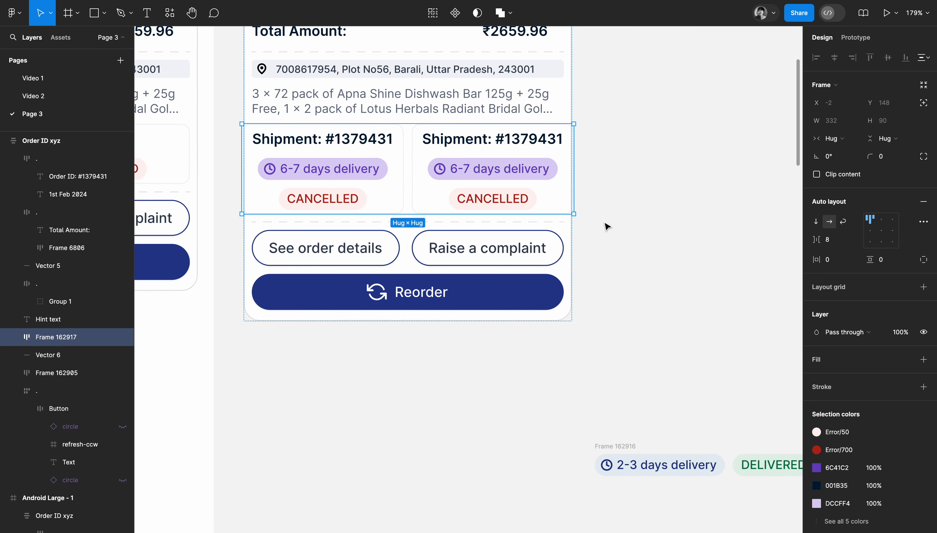
scroll(423, 193, left, 3)
scroll(423, 194, up, 1)
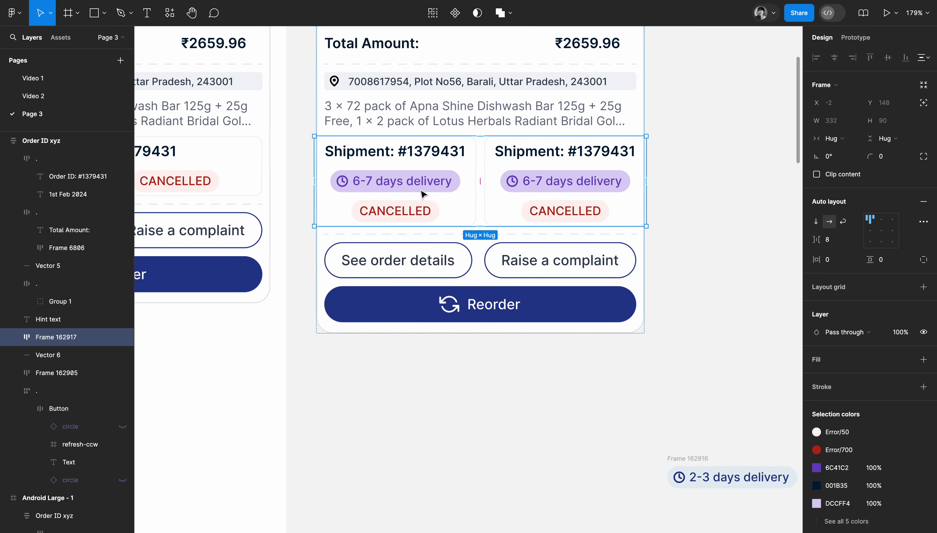
scroll(512, 166, right, 4)
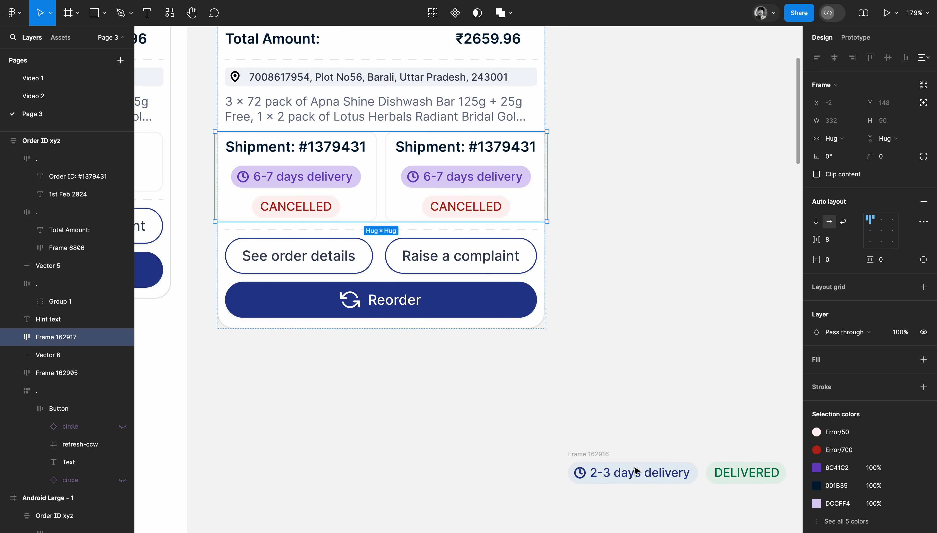
click(630, 475)
super+click(477, 211)
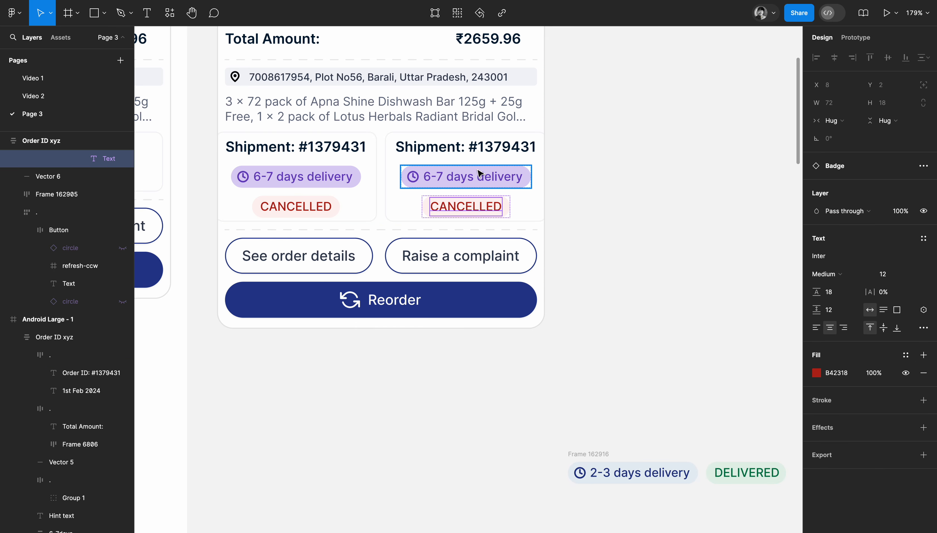
right_click(479, 173)
click(508, 185)
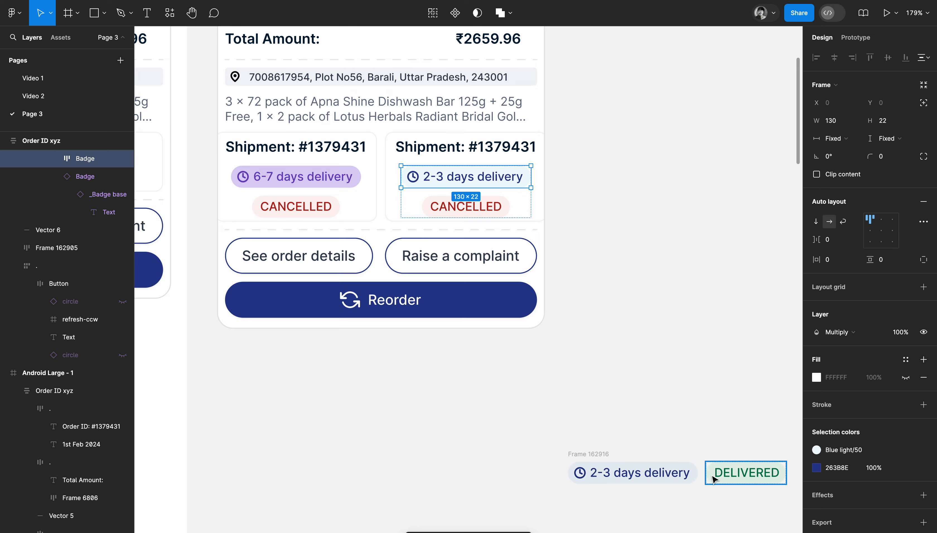
Replace the CANCELLED badges in both shipment boxes with copies of the green DELIVERED badge.
click(726, 477)
double_click(460, 208)
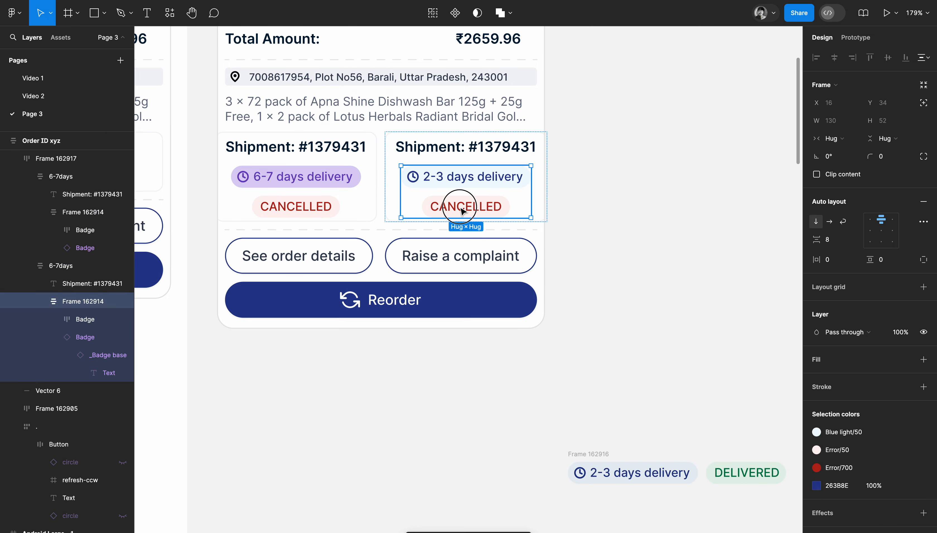
click(461, 209)
right_click(461, 208)
click(465, 171)
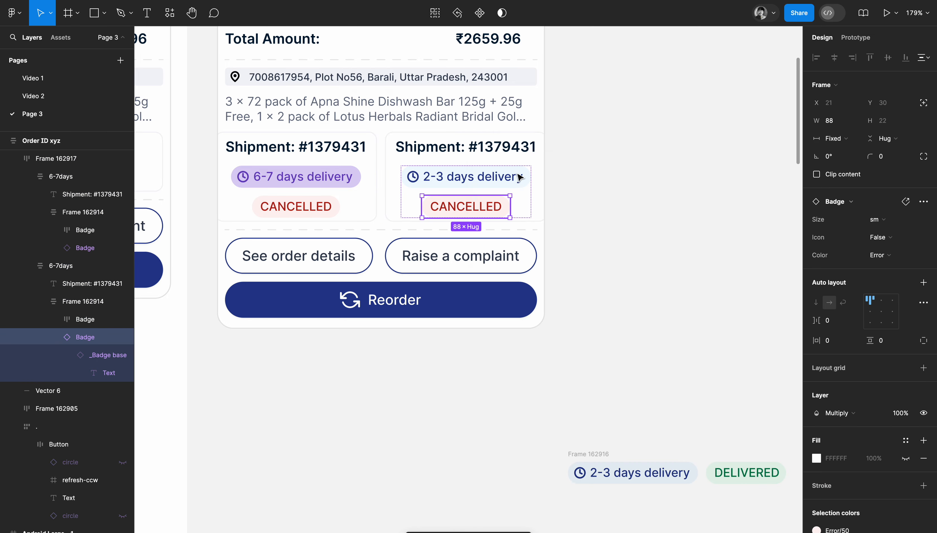
double_click(314, 212)
right_click(315, 210)
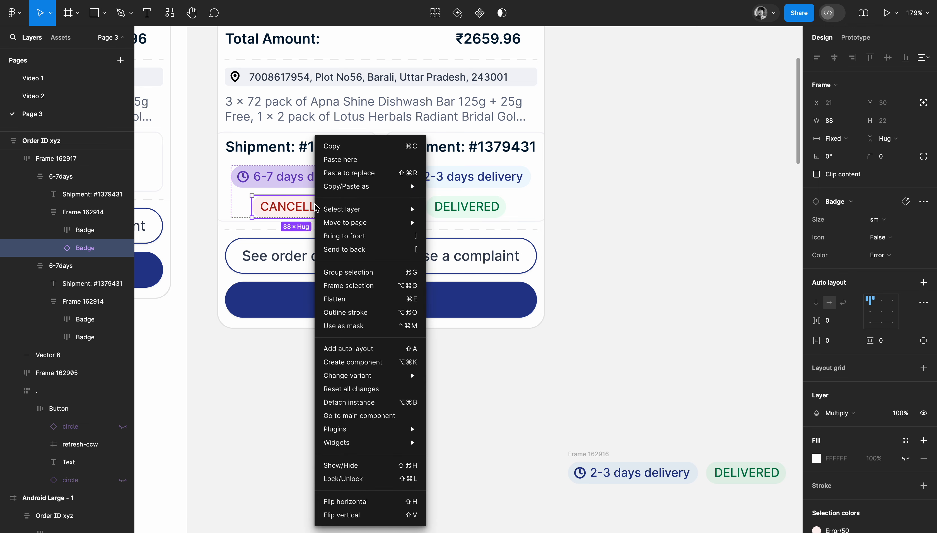
click(373, 174)
click(585, 201)
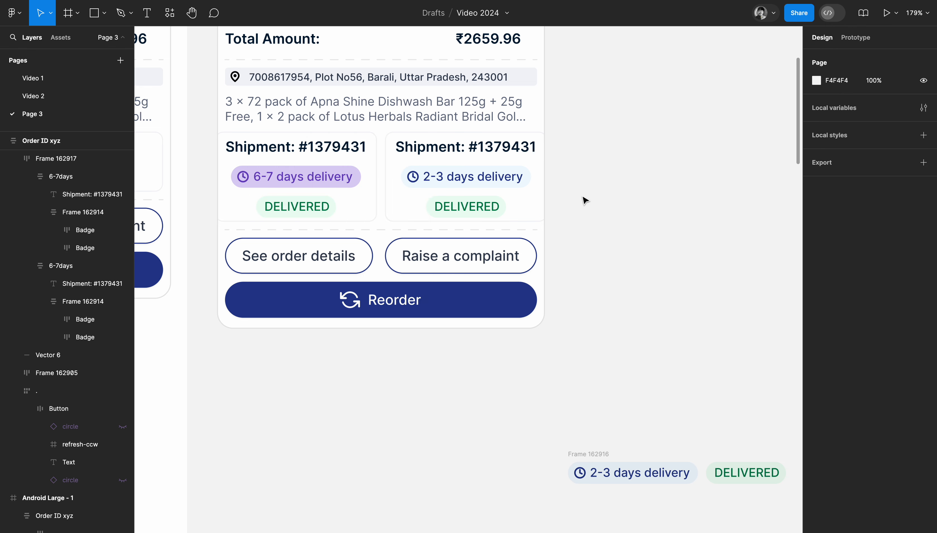
Reorder the two shipment boxes so the 2-3 days delivery box comes before the 6-7 days one.
click(473, 181)
click(484, 181)
drag(388, 182, 348, 178)
click(654, 203)
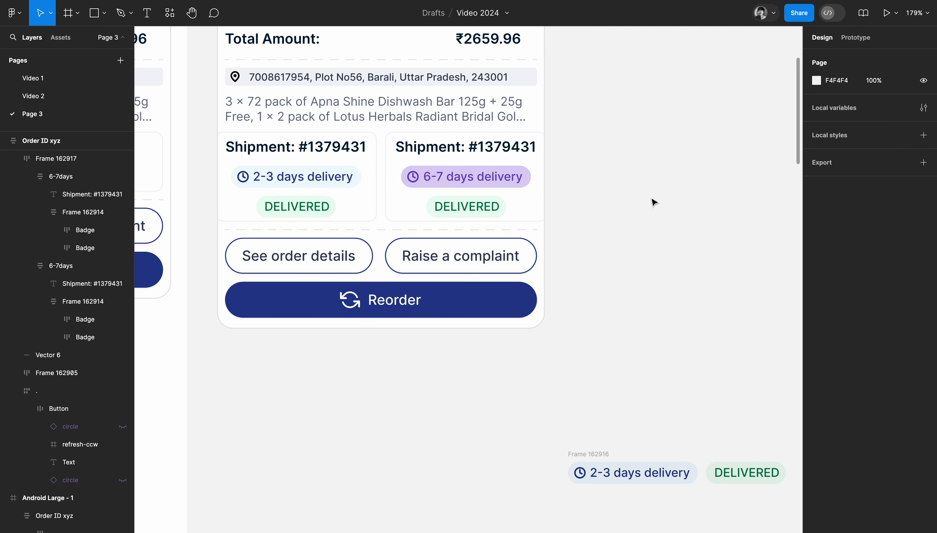
Narrow the frame around the two shipment boxes to match the width of the card's button row.
click(478, 178)
double_click(474, 169)
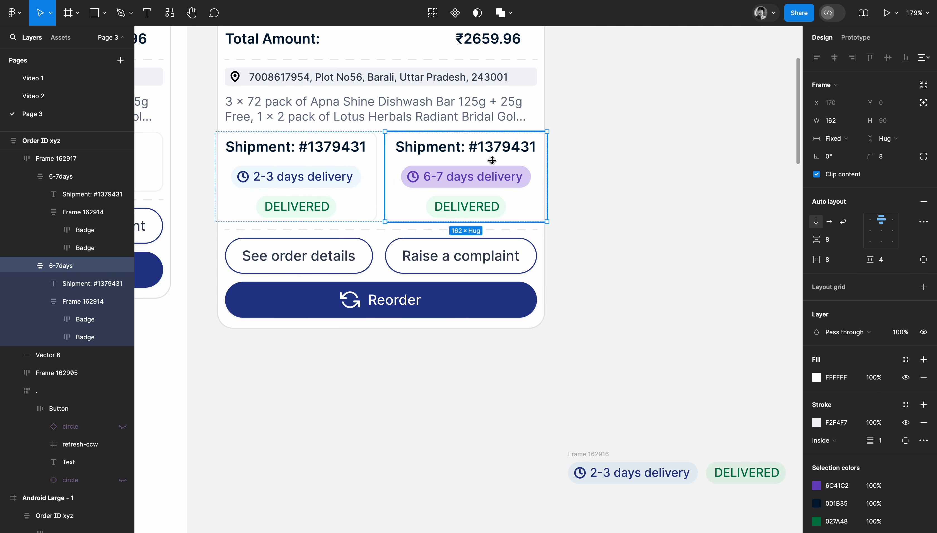
click(622, 163)
click(402, 185)
drag(546, 159, 537, 160)
click(617, 161)
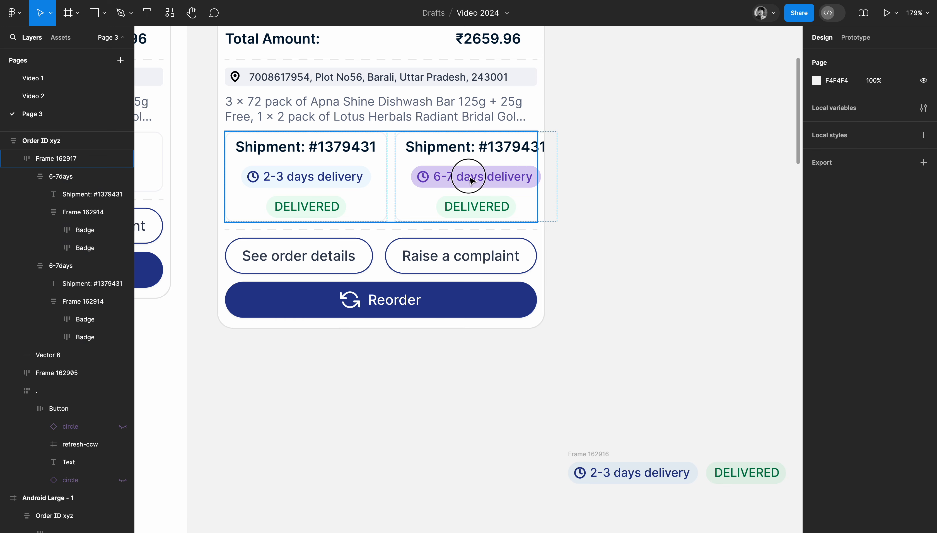
Set both shipment boxes to fill their container horizontally so they share the row's width.
double_click(466, 175)
shift+click(332, 176)
click(834, 138)
click(856, 164)
click(632, 215)
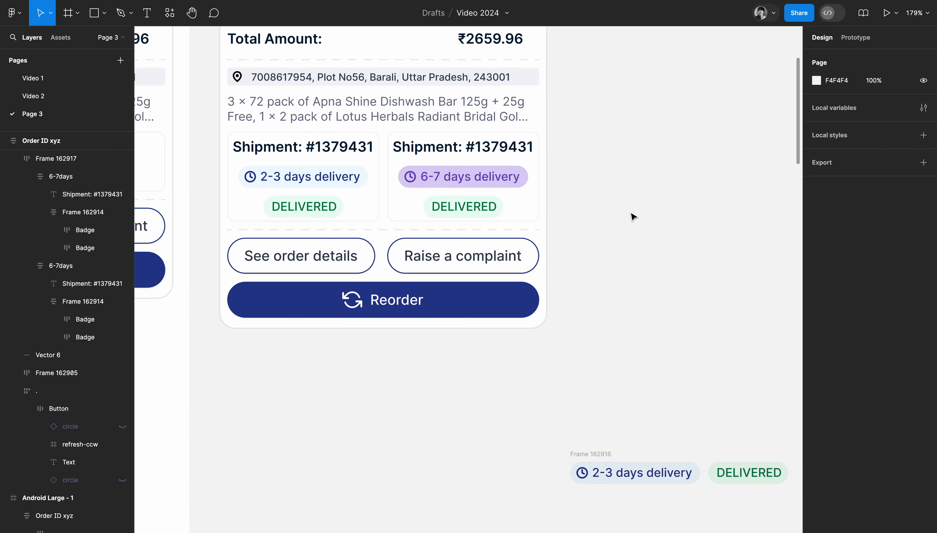
Set the font size of the first shipment box's title to 12.
scroll(632, 216, left, 3)
scroll(633, 216, left, 2)
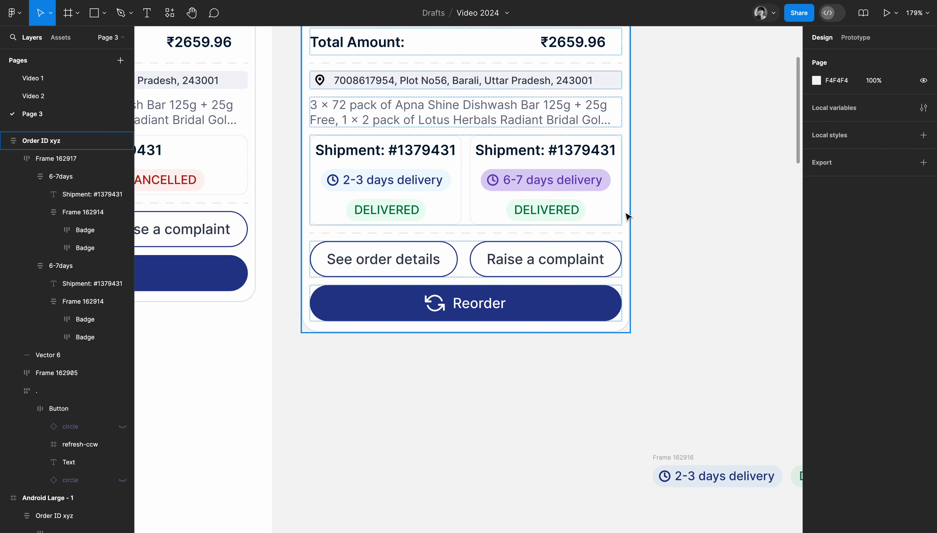
click(420, 152)
scroll(420, 153, down, 5)
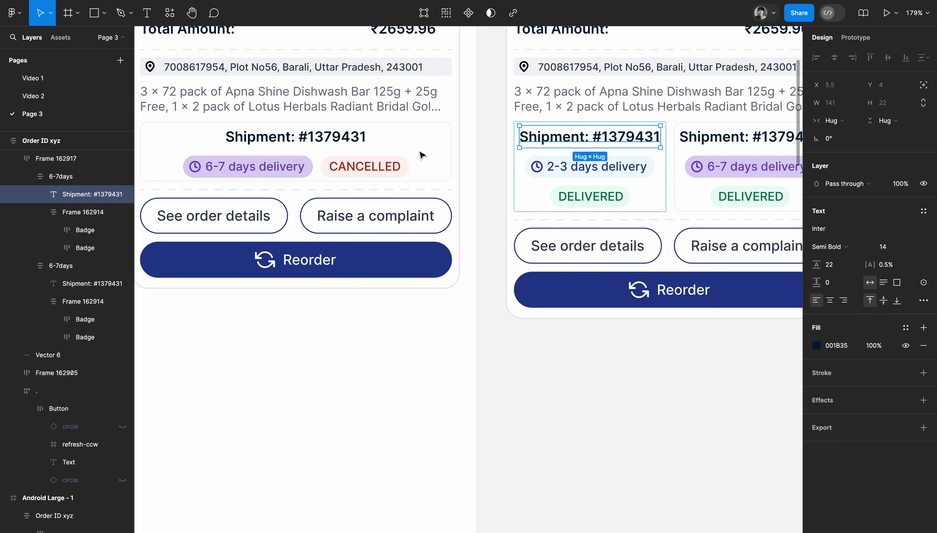
scroll(421, 152, left, 5)
scroll(420, 153, right, 4)
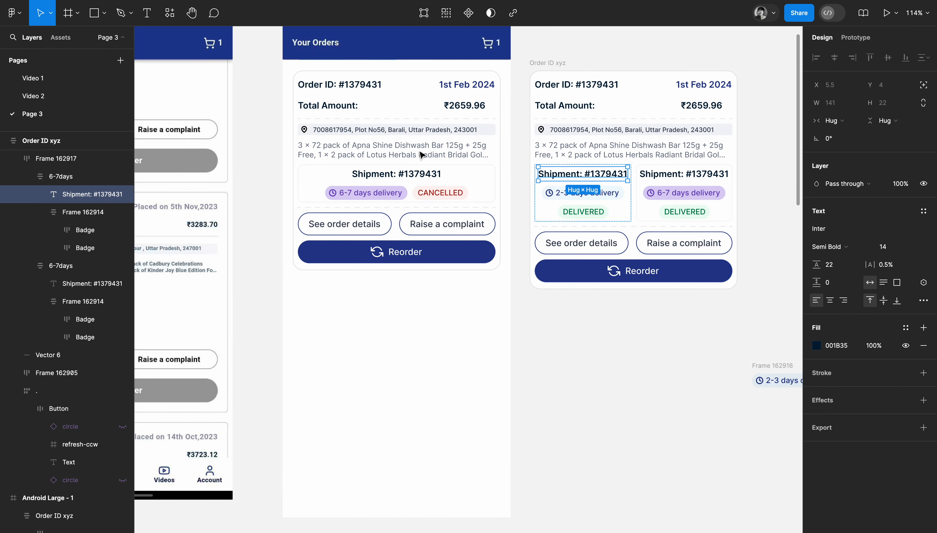
click(891, 250)
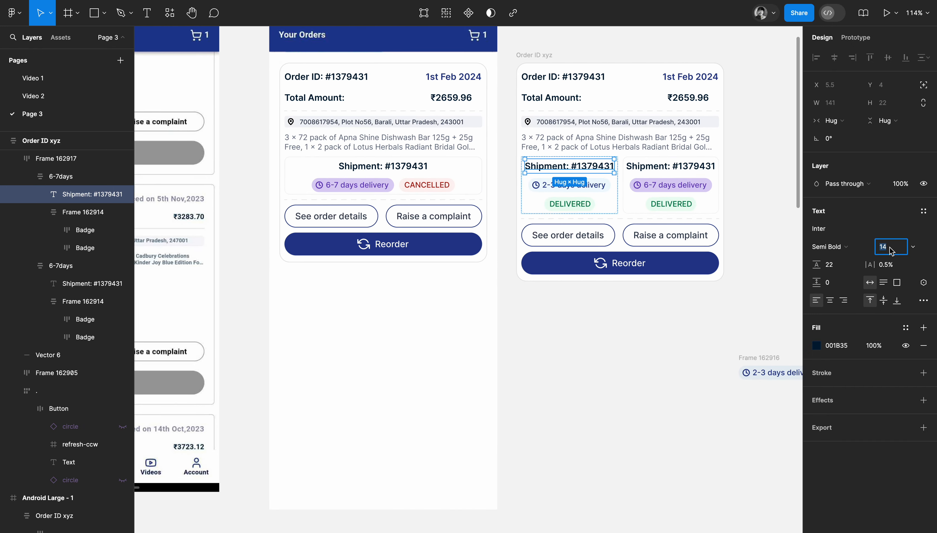
key(Return)
scroll(743, 167, up, 5)
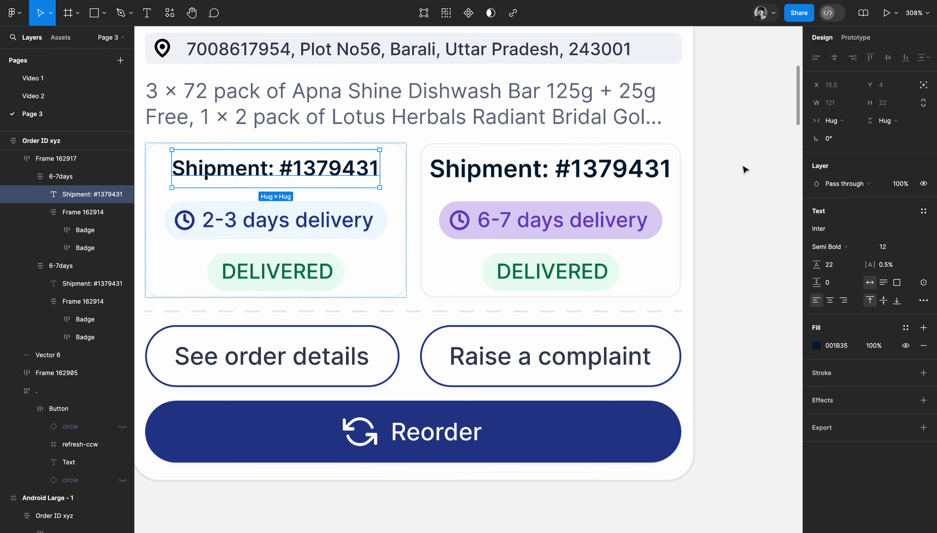
Set the font size of the second shipment box's title to 12.
click(562, 175)
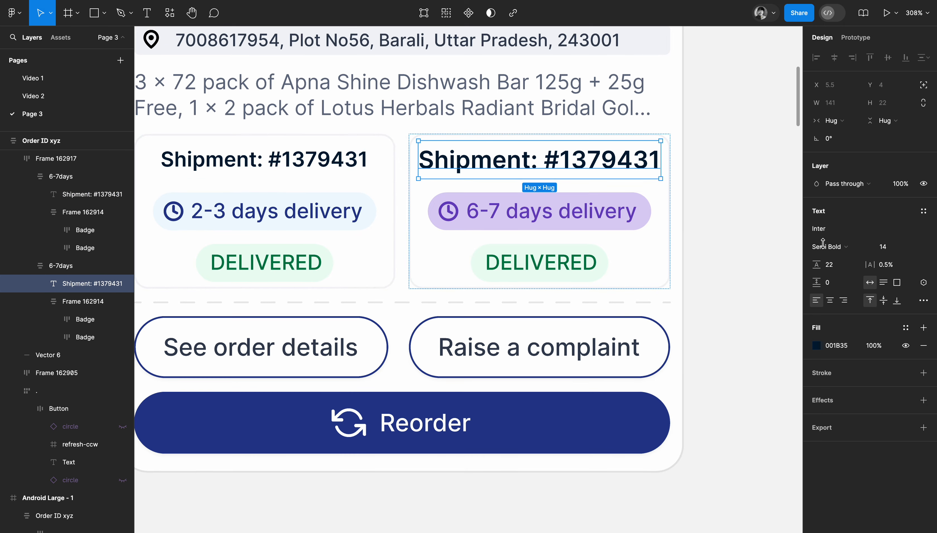
click(894, 252)
text(12)
key(Return)
click(737, 196)
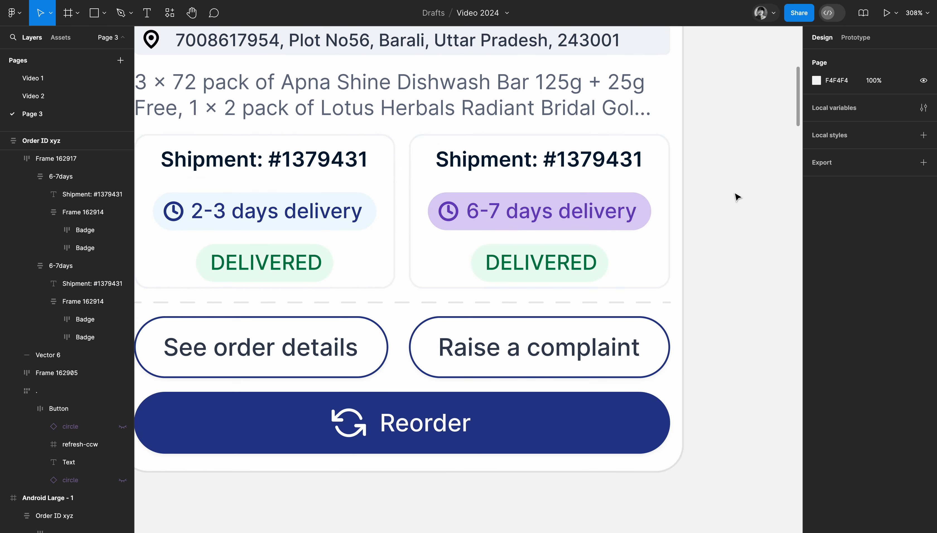
scroll(737, 197, down, 3)
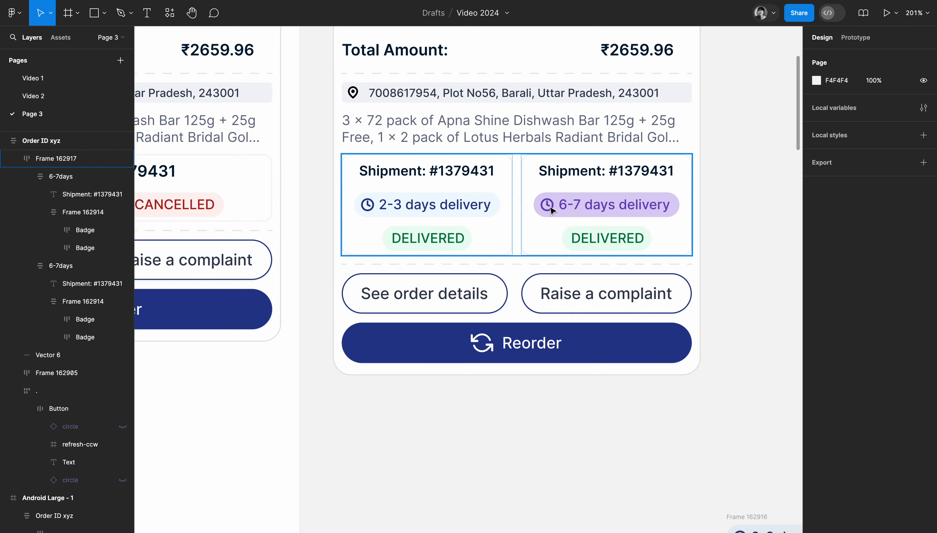
Set the font size of the shipment title in the single-shipment order card to 12.
scroll(602, 204, down, 5)
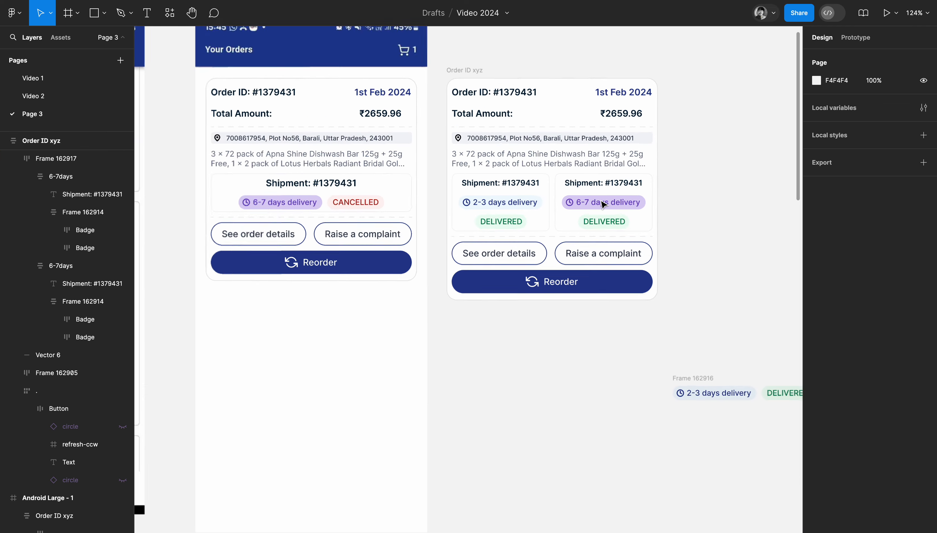
scroll(708, 198, left, 1)
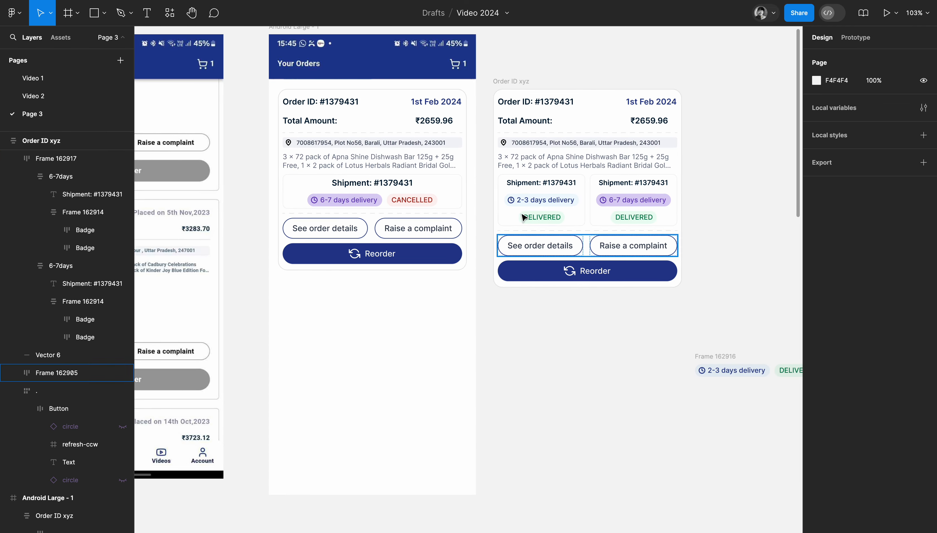
super+click(392, 187)
click(892, 253)
text(12)
key(Return)
click(732, 158)
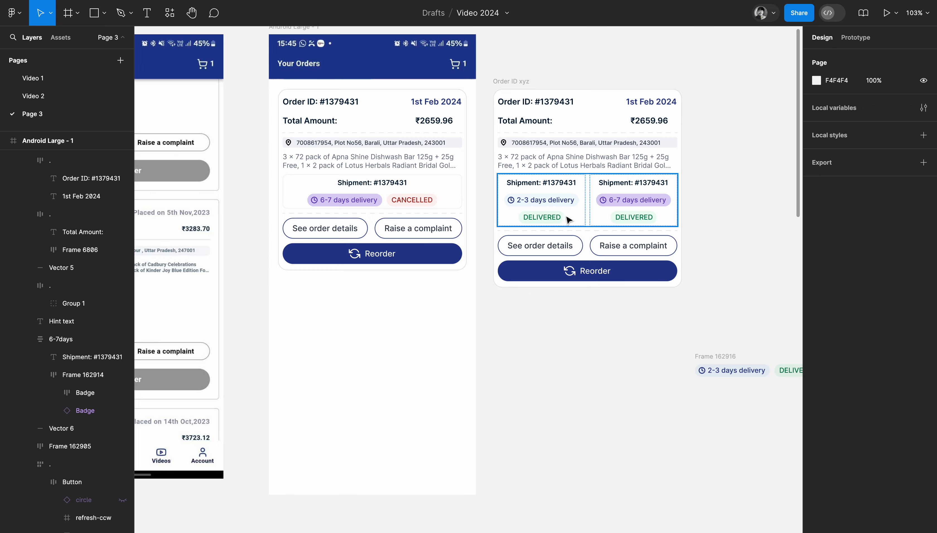
Move the two-shipment order card into the Android Large - 1 screen, directly below the single-shipment card.
drag(516, 82, 295, 276)
scroll(296, 275, down, 3)
scroll(296, 275, left, 5)
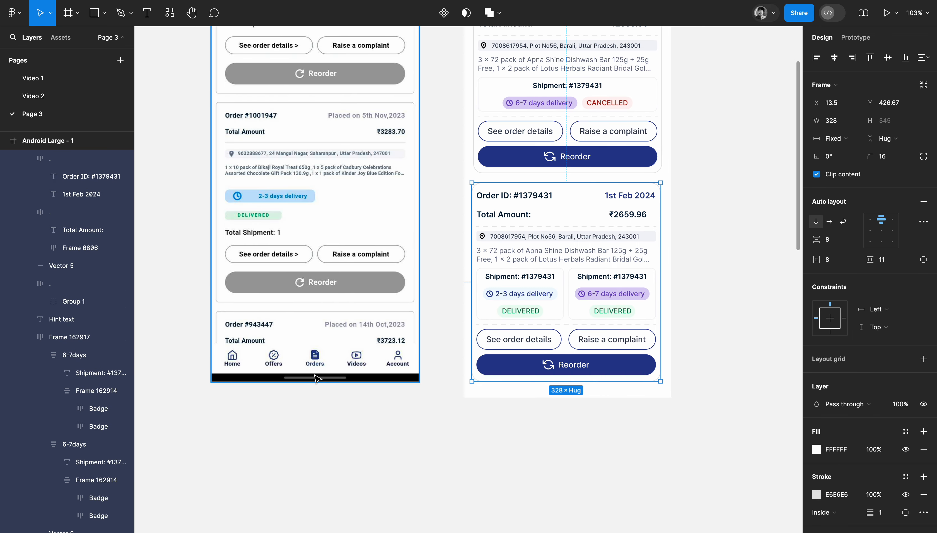
scroll(307, 374, down, 3)
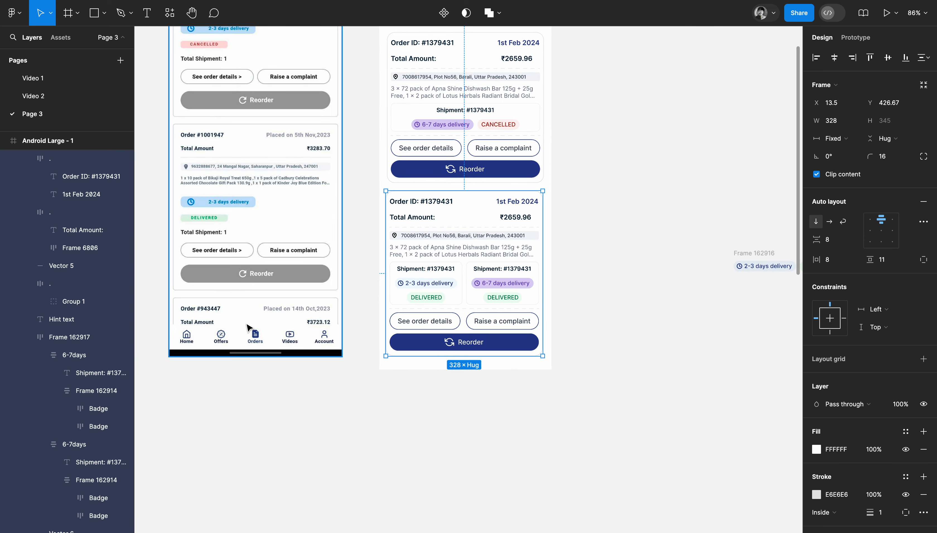
scroll(360, 324, up, 5)
scroll(360, 324, left, 1)
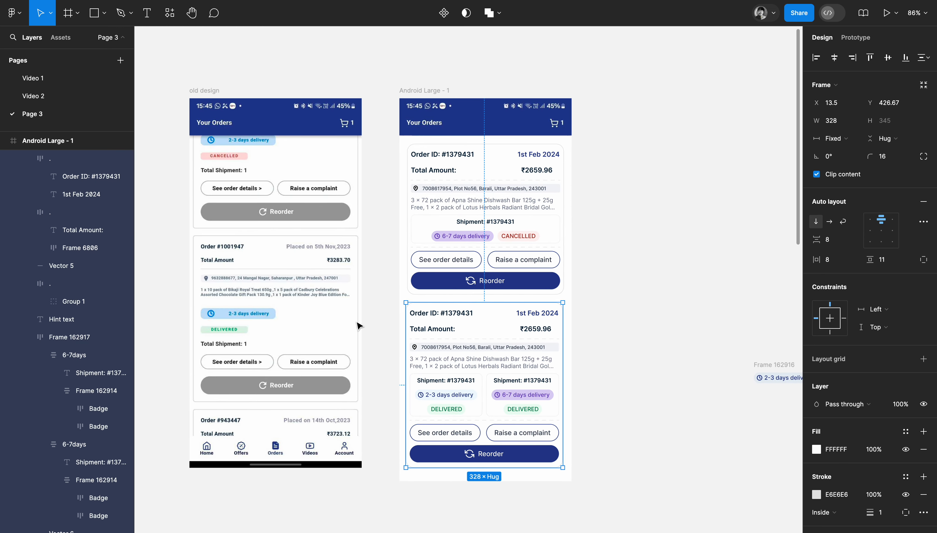
Delete the leftover frame of delivery and status badges lying outside the redesigned screen.
click(757, 361)
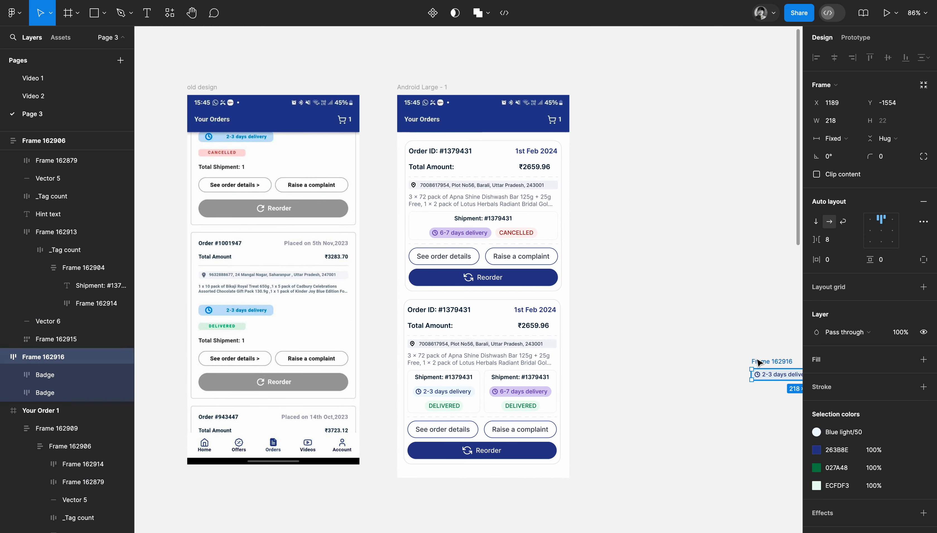
key(Delete)
scroll(634, 229, left, 2)
scroll(634, 229, down, 1)
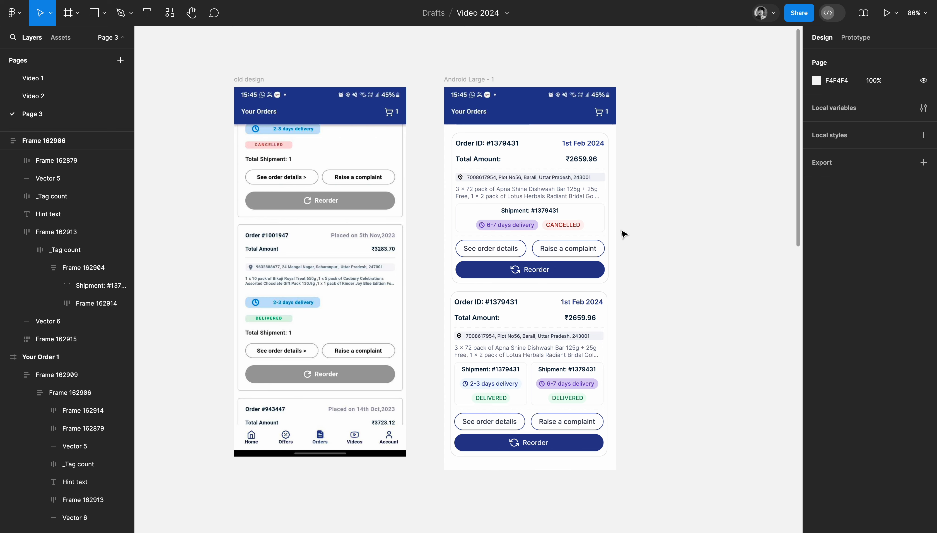